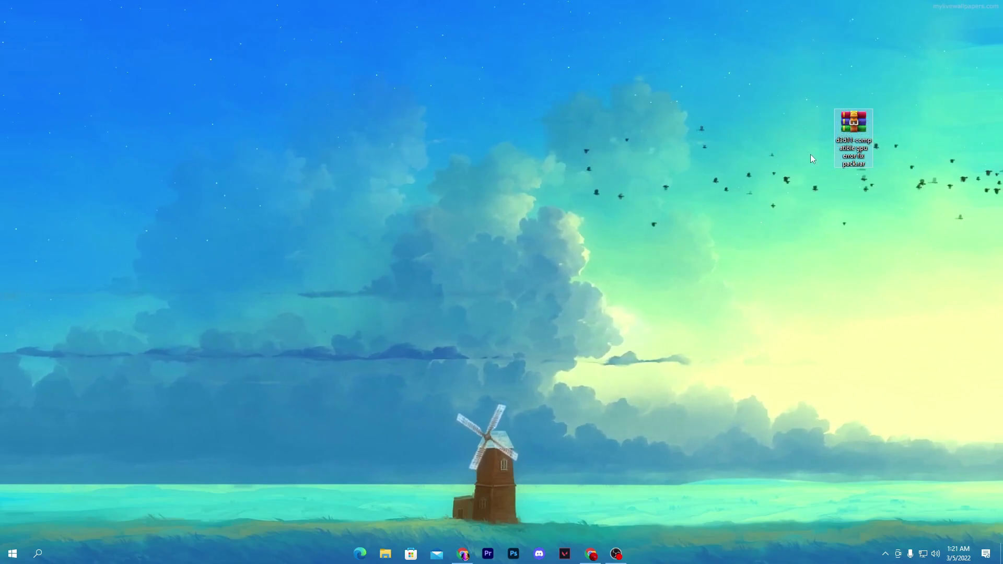
- Extract the d3d11-compatible gpu error fix pack archive onto the desktop and move the extracted folder to the desktop's upper middle
right_click(854, 120)
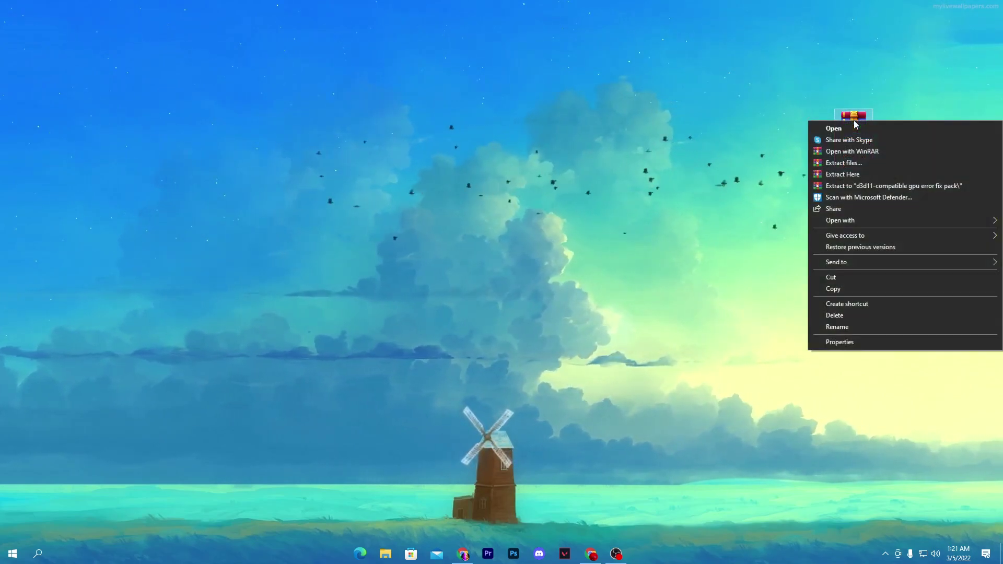
click(842, 174)
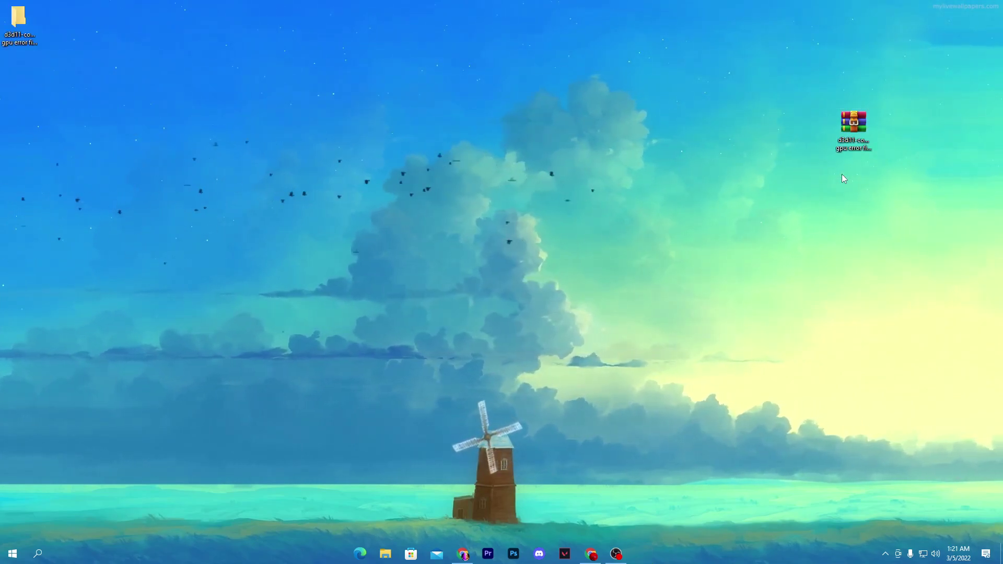
drag(19, 18, 493, 145)
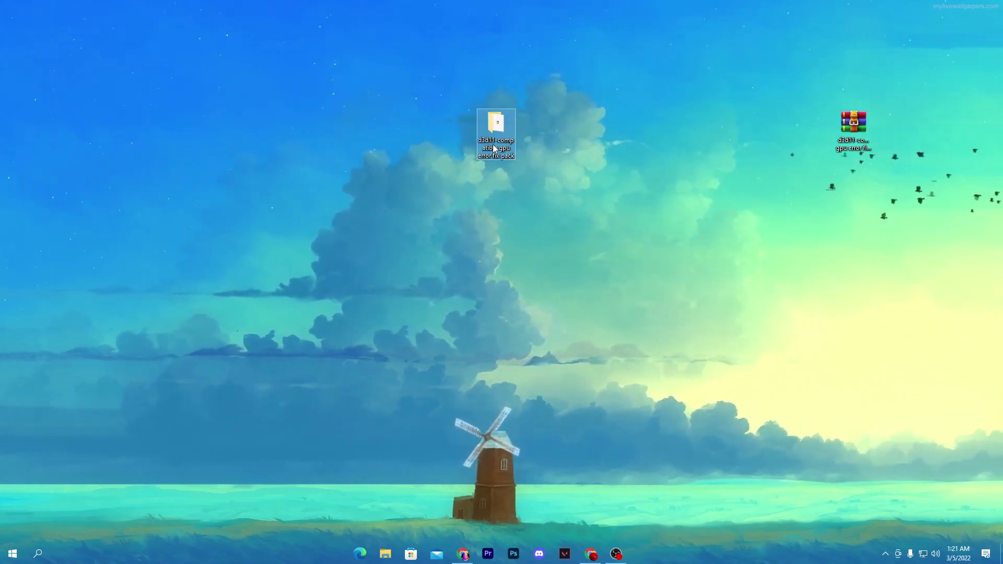
- Open the extracted fix pack folder and go into its innermost Visual-C-Runtimes-All-in-One-Oct-2018 folder
double_click(493, 128)
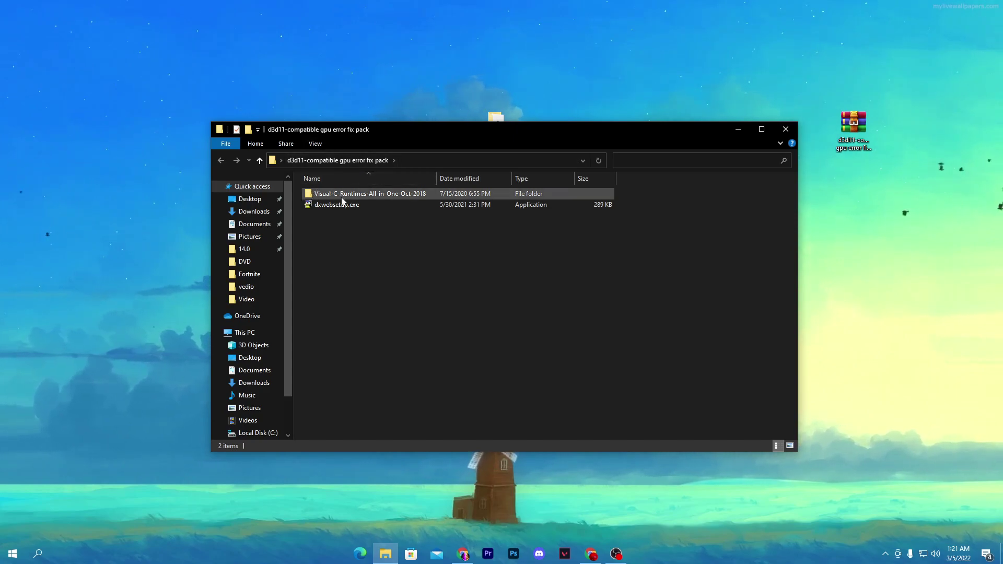
mouse_move(328, 192)
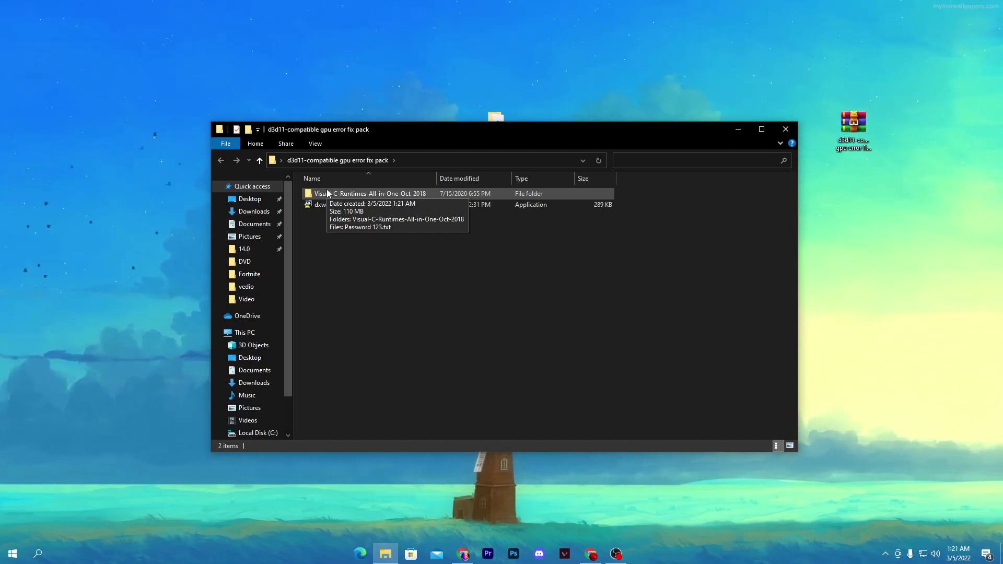
double_click(327, 192)
double_click(385, 192)
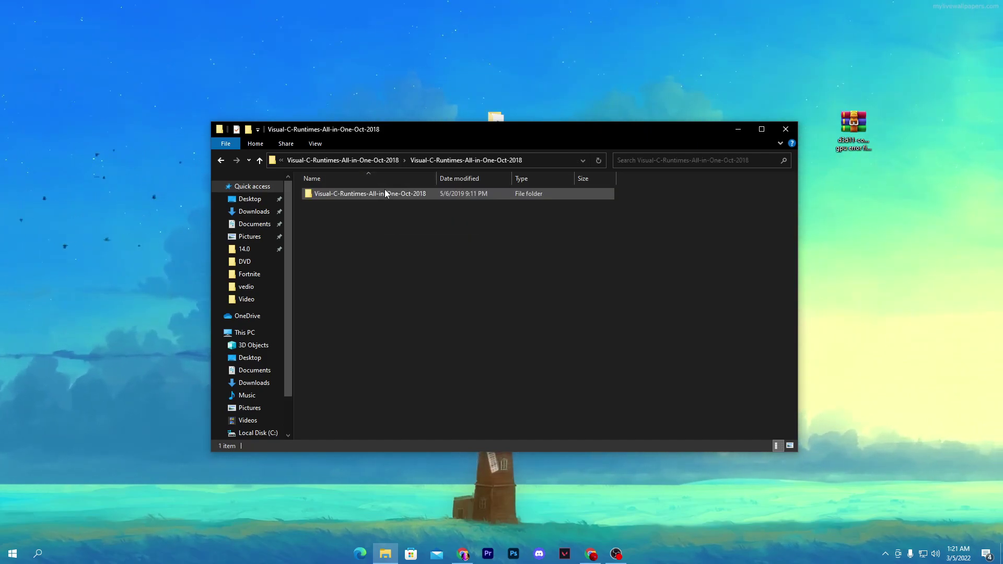
double_click(343, 190)
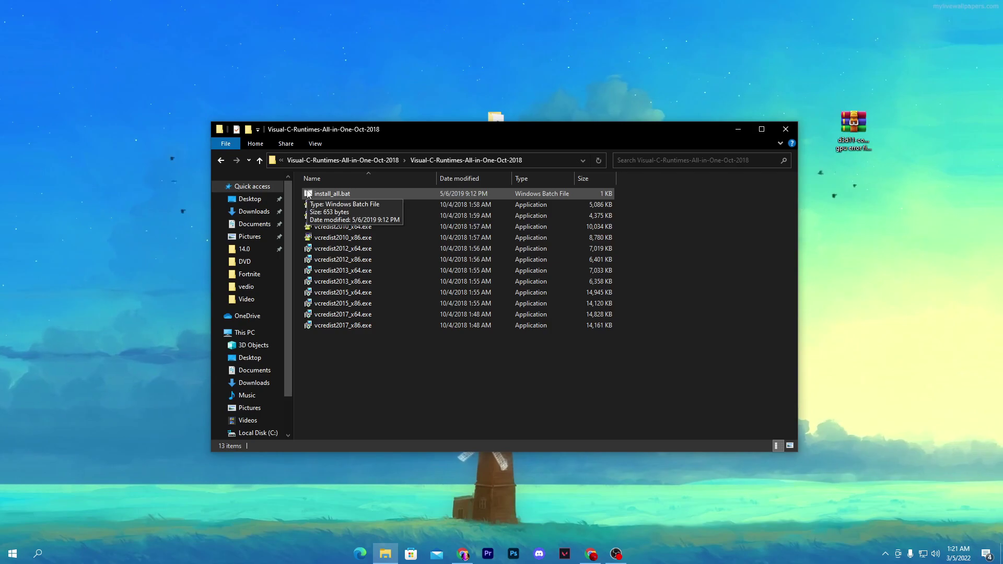
- Select all the vcredist installers from 2008 to 2017, and select install_all.bat instead
drag(350, 359, 666, 201)
click(331, 346)
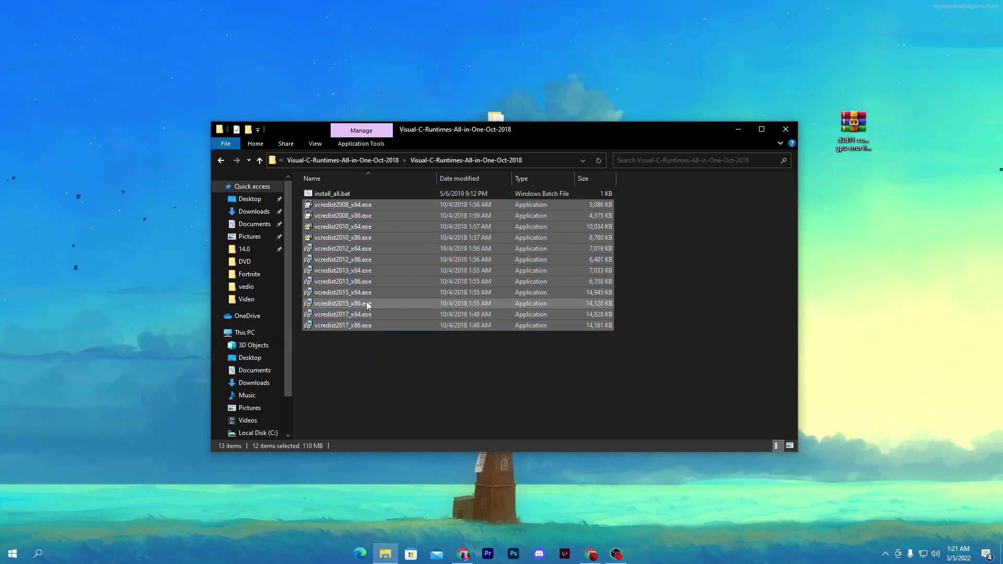
click(327, 194)
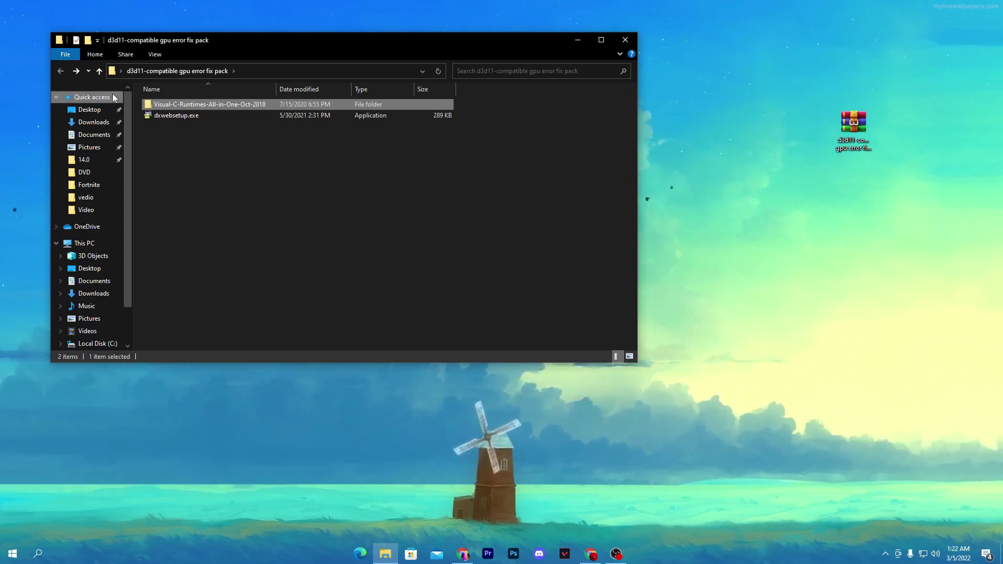
- Start dxwebsetup.exe from the fix pack folder and accept the DirectX license agreement
click(192, 117)
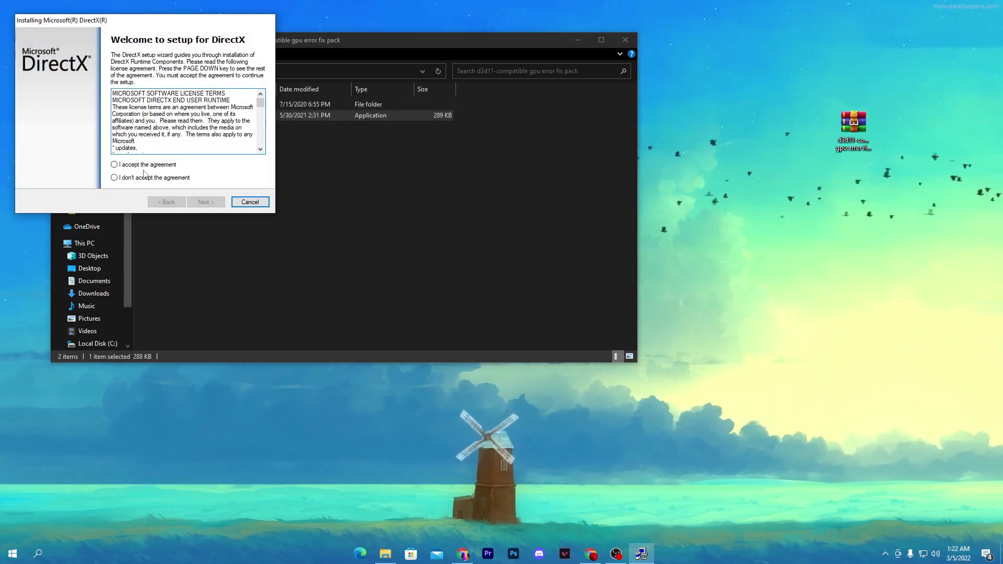
click(130, 165)
click(200, 204)
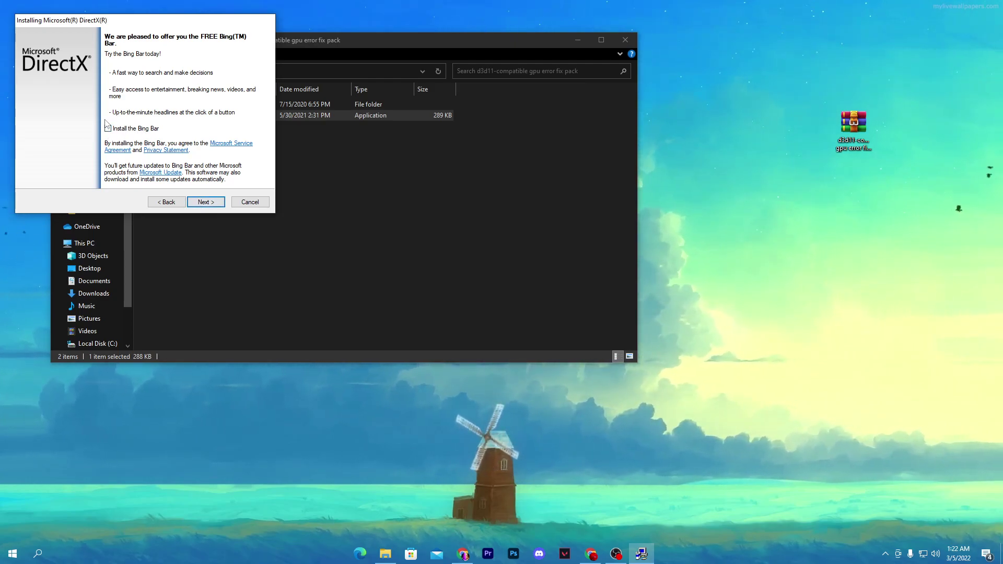
- Continue the DirectX setup without the Bing Bar and install the runtime components, closing the fix pack folder window
drag(112, 23, 454, 132)
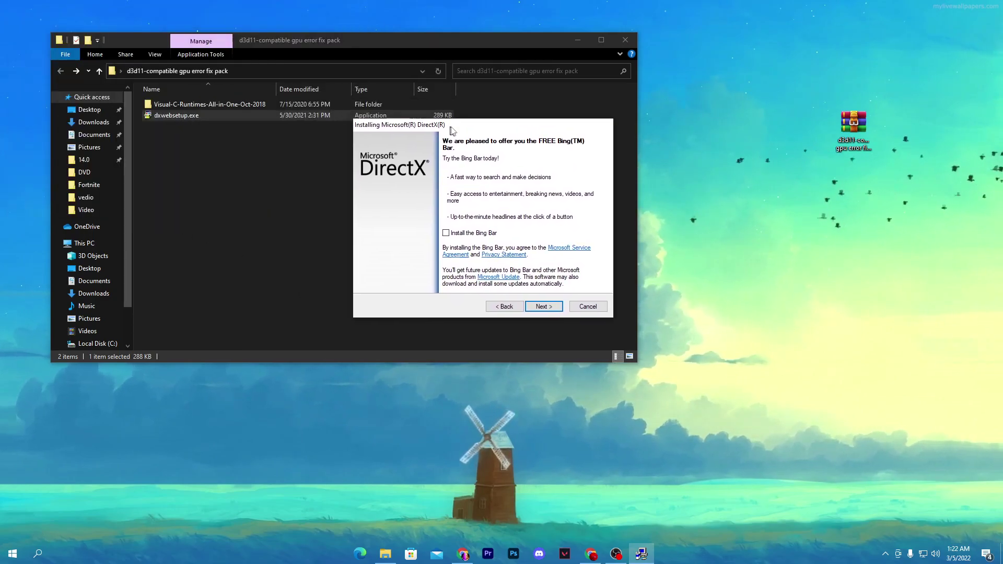
click(552, 307)
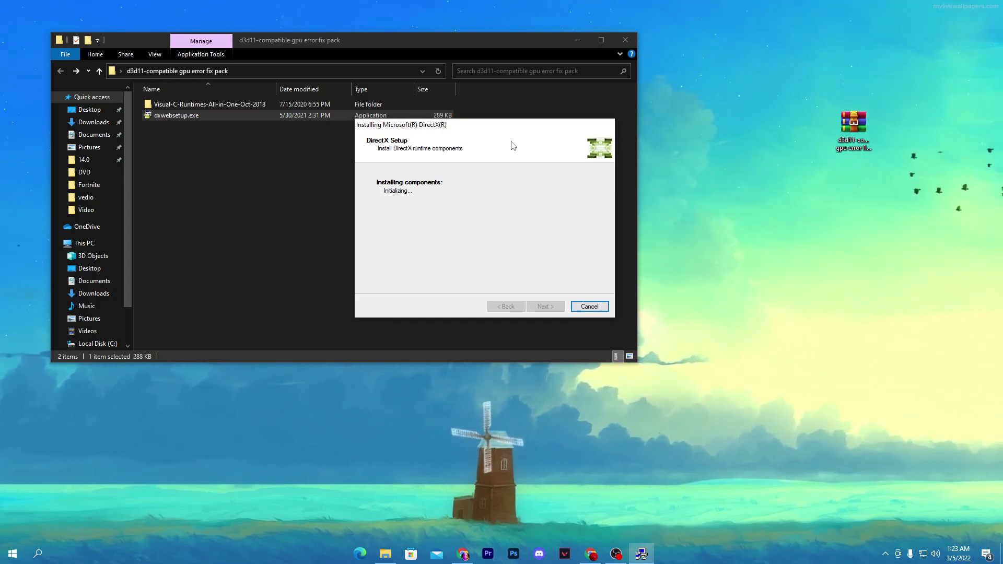
click(624, 39)
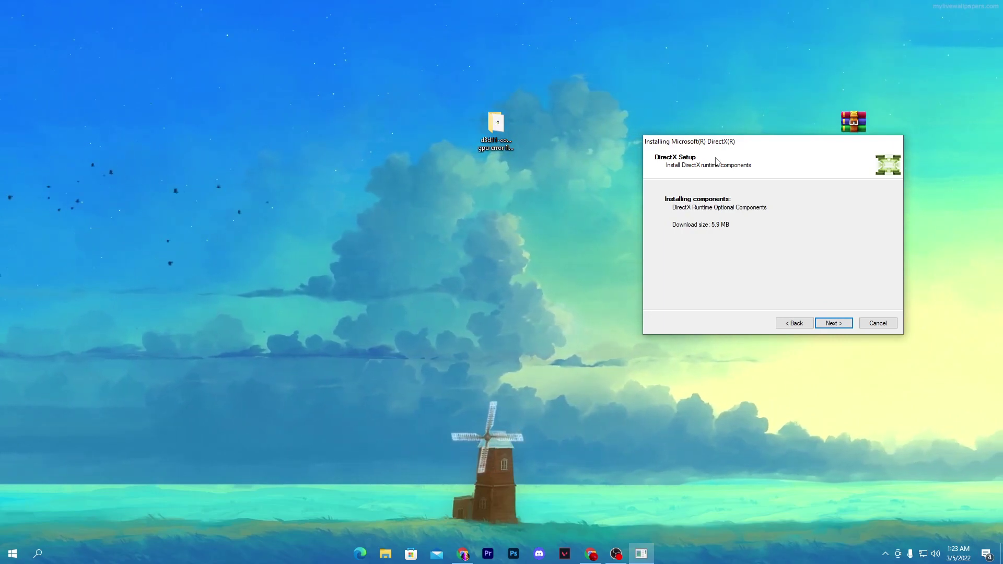
click(832, 324)
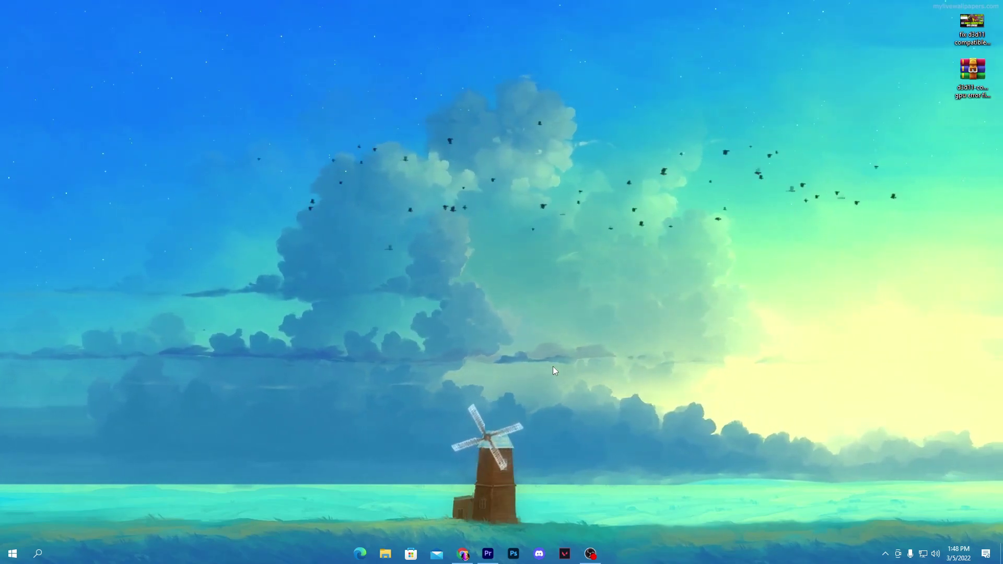
- Open the folder C:\Program Files\Epic Games\Fortnite\FortniteGame\Binaries\Win64 in File Explorer
click(381, 554)
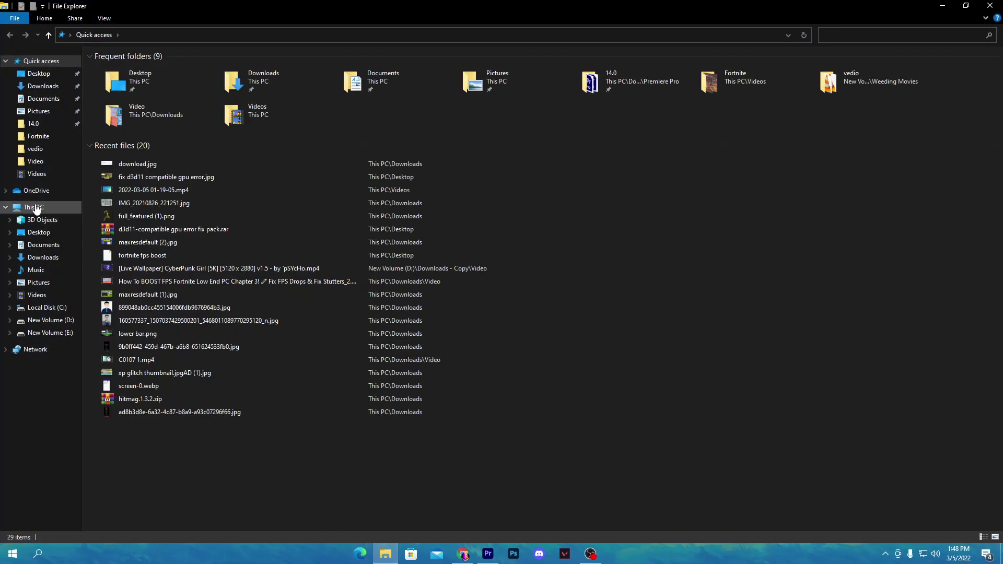
click(34, 207)
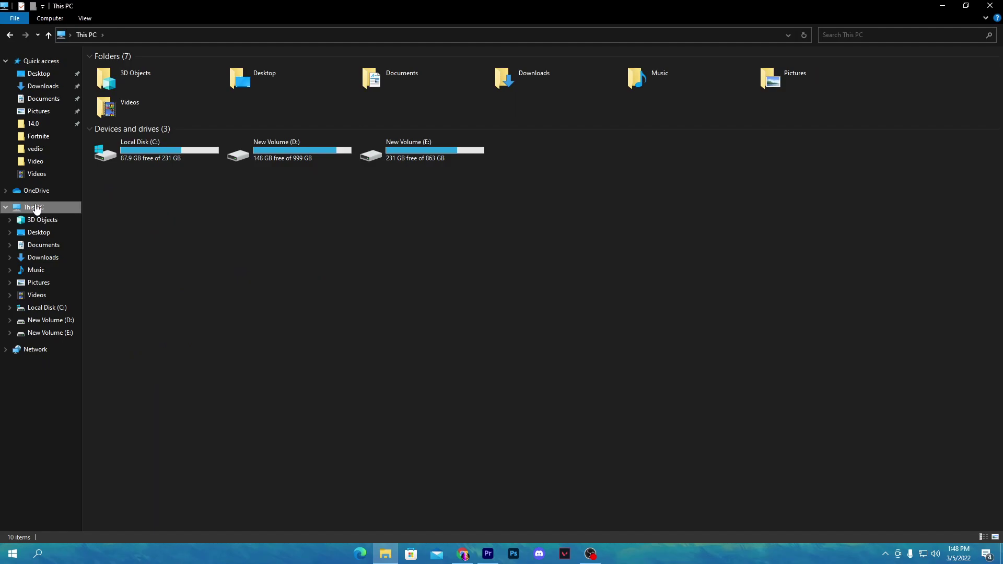
double_click(156, 153)
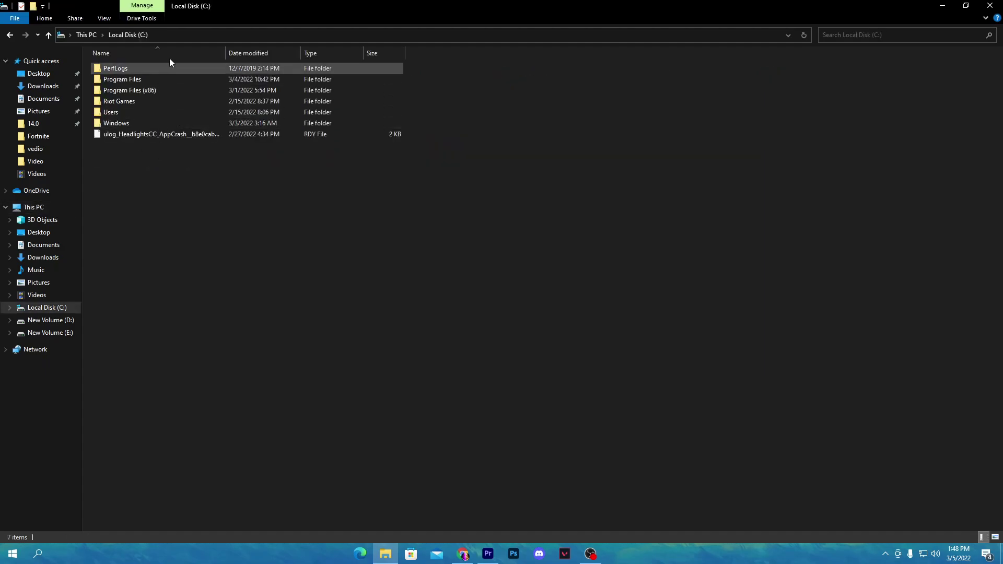
double_click(149, 81)
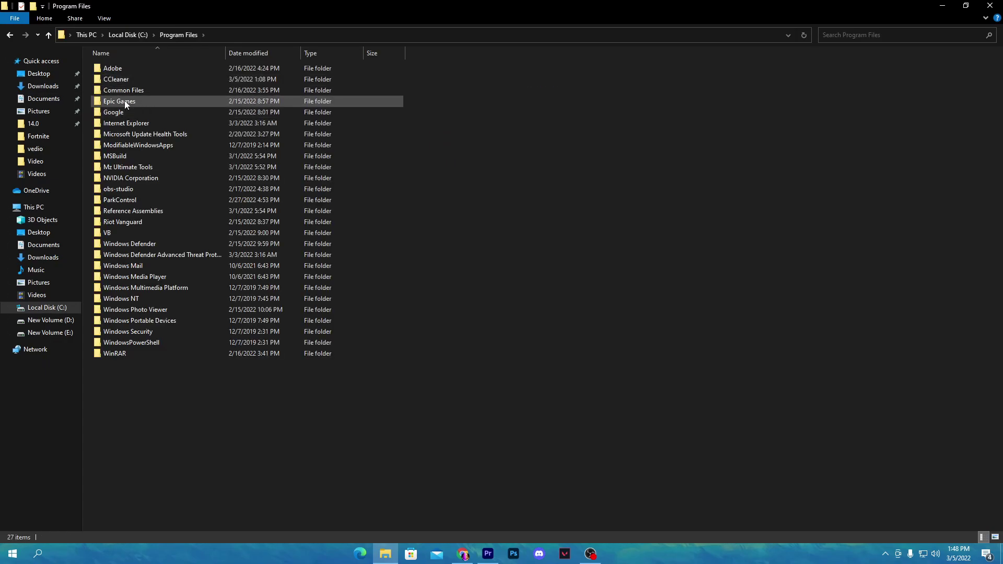
double_click(124, 100)
double_click(124, 69)
double_click(126, 102)
double_click(137, 71)
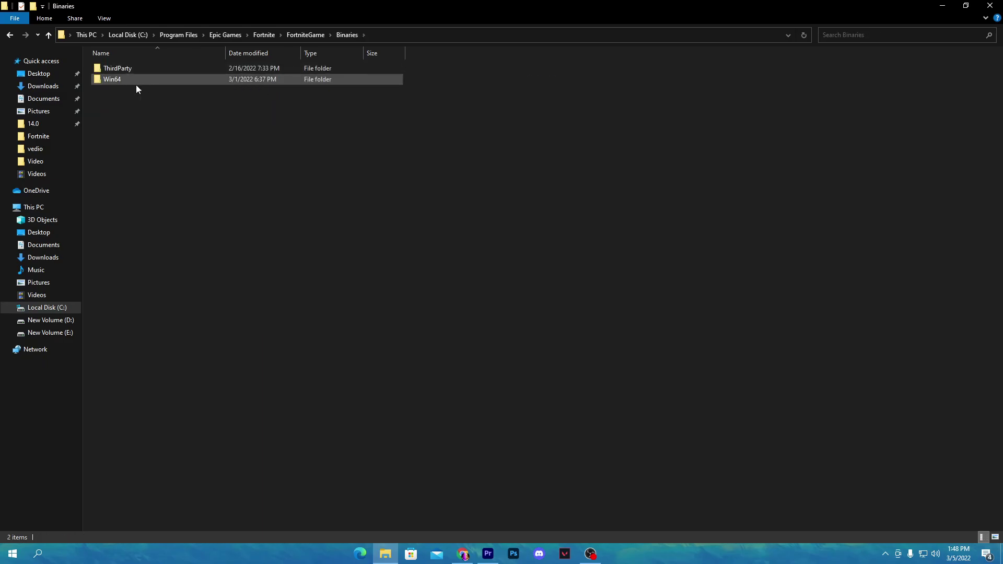
double_click(136, 82)
- Locate the four Fortnite executables in the Win64 folder and open the properties of FortniteClient-Win64-Shipping.exe
scroll(695, 330, down, 8)
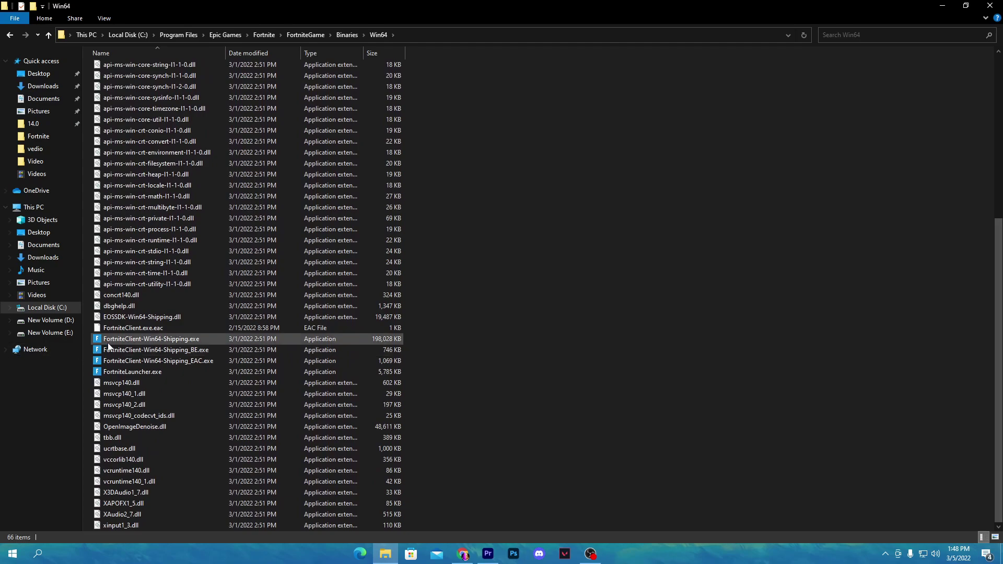
drag(414, 341, 280, 372)
click(441, 372)
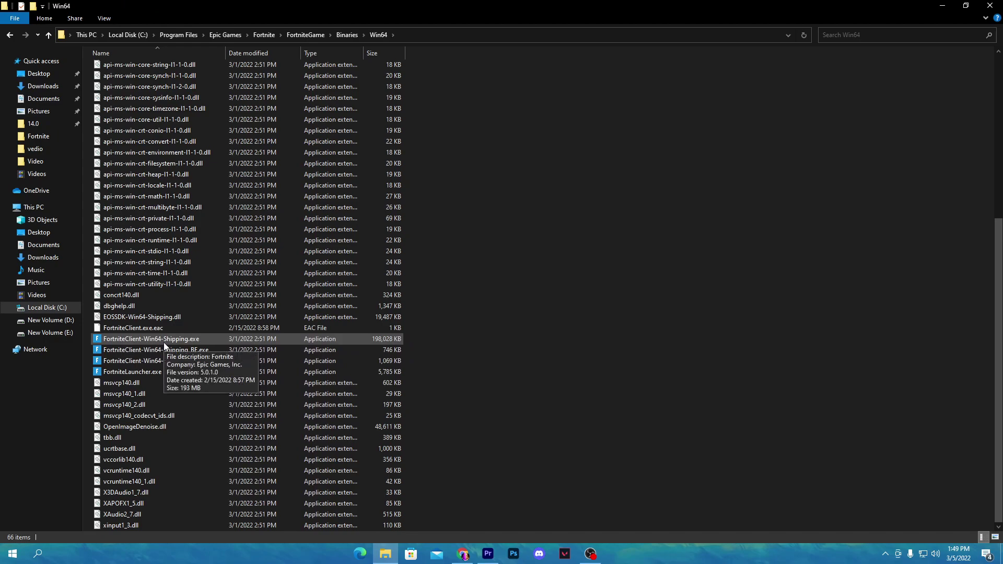
right_click(164, 343)
click(195, 335)
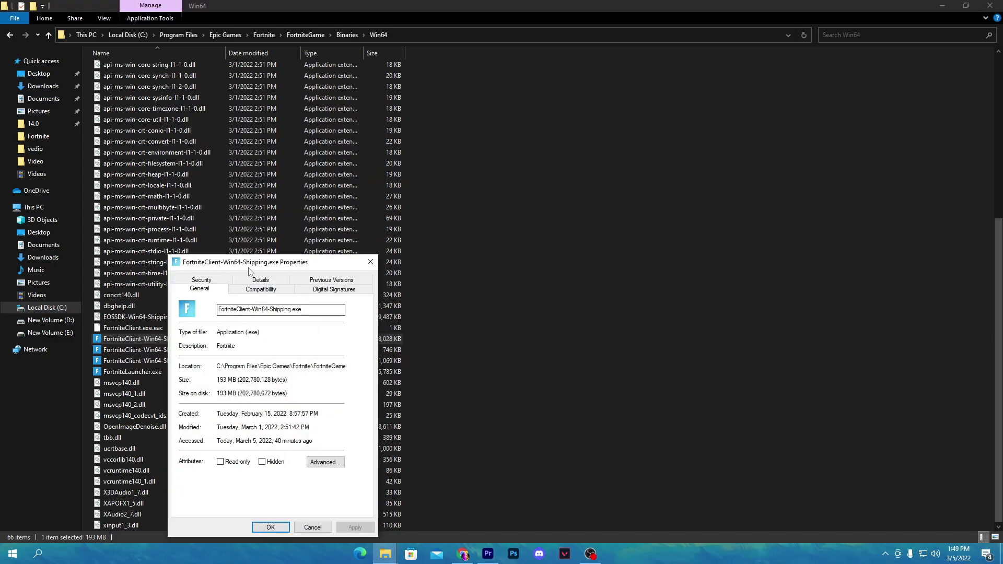
drag(248, 269, 332, 215)
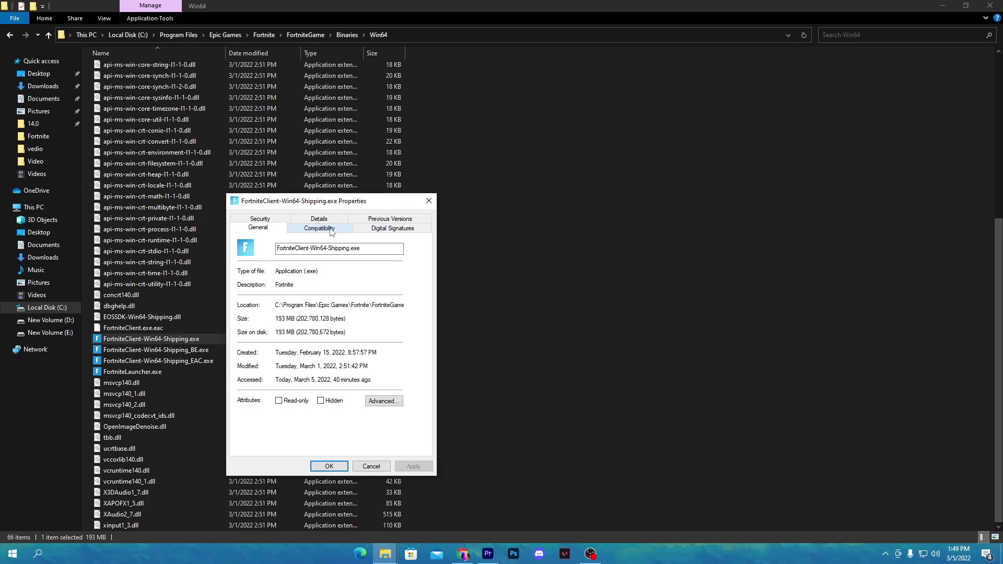
- Enable Windows 8 compatibility mode, disable fullscreen optimizations, check the high DPI settings, and save the properties of FortniteClient-Win64-Shipping.exe
click(331, 232)
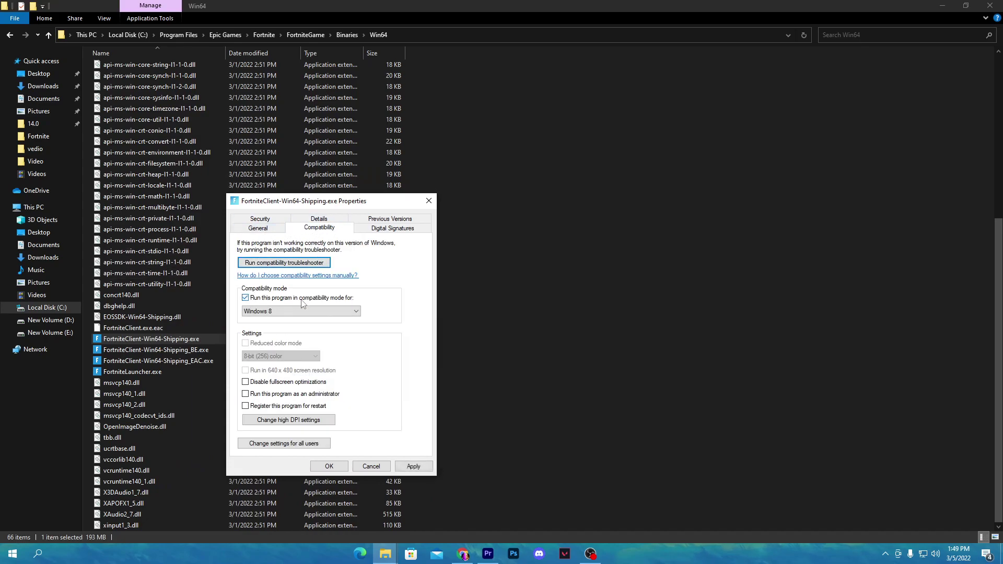
click(294, 312)
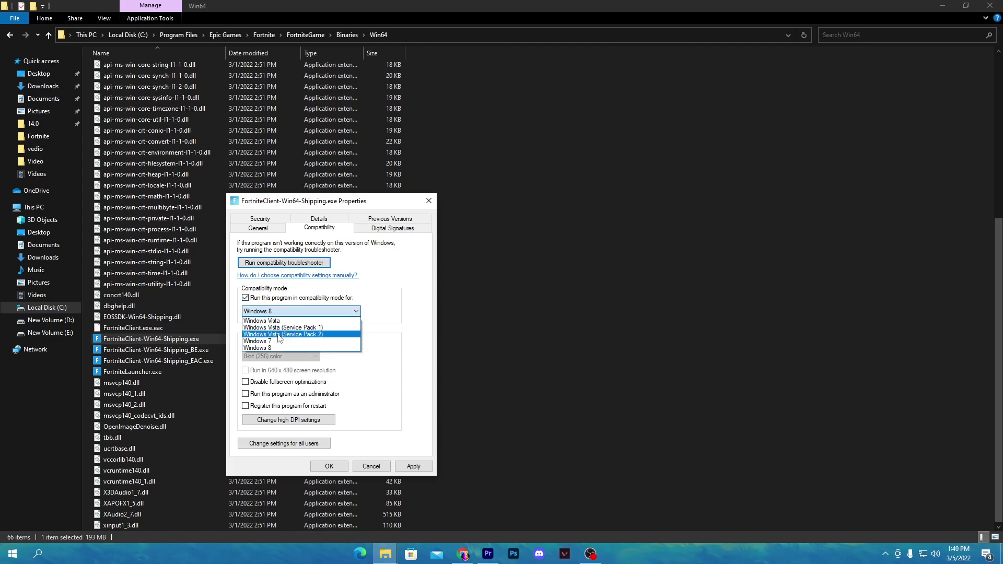
click(275, 350)
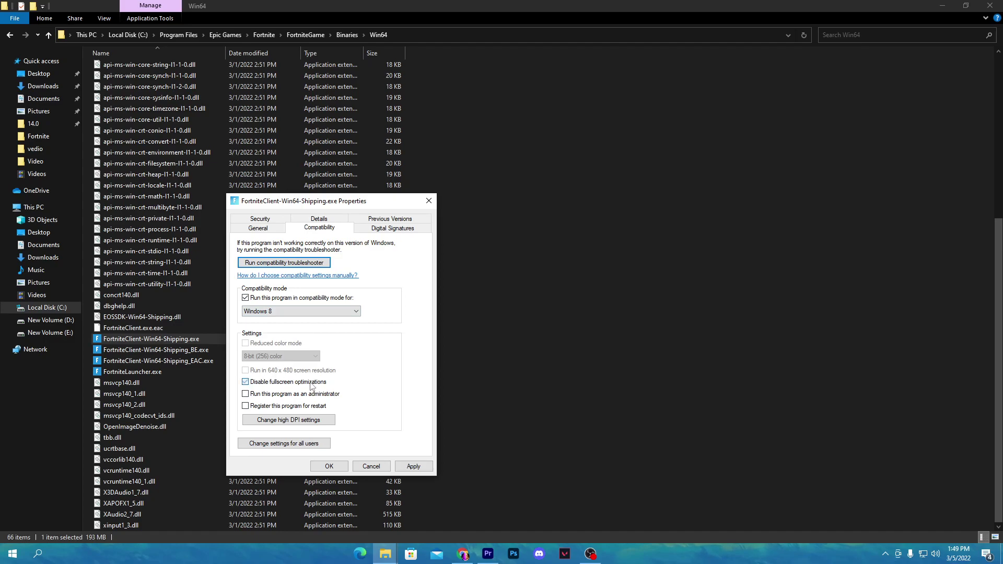
click(264, 422)
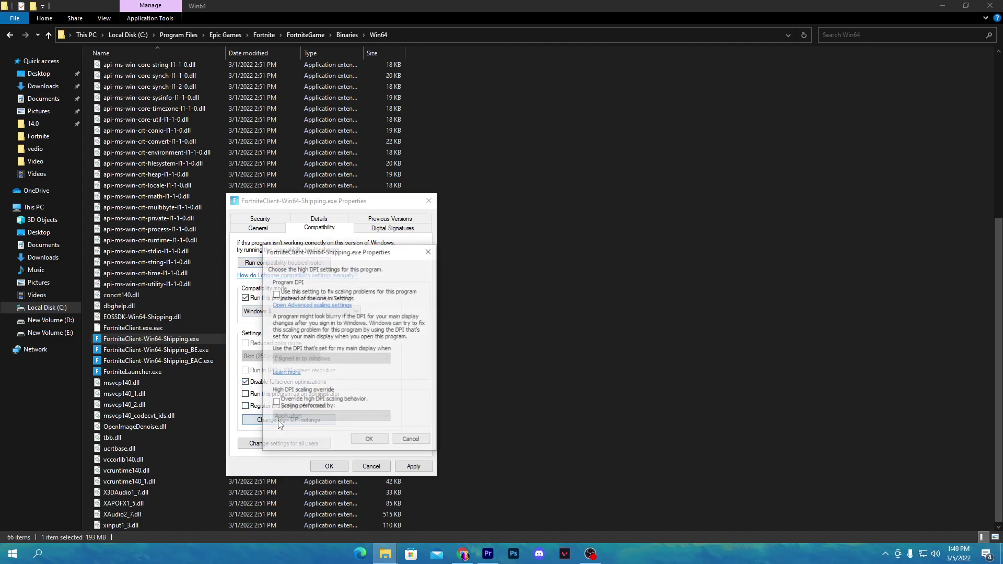
click(369, 440)
click(329, 467)
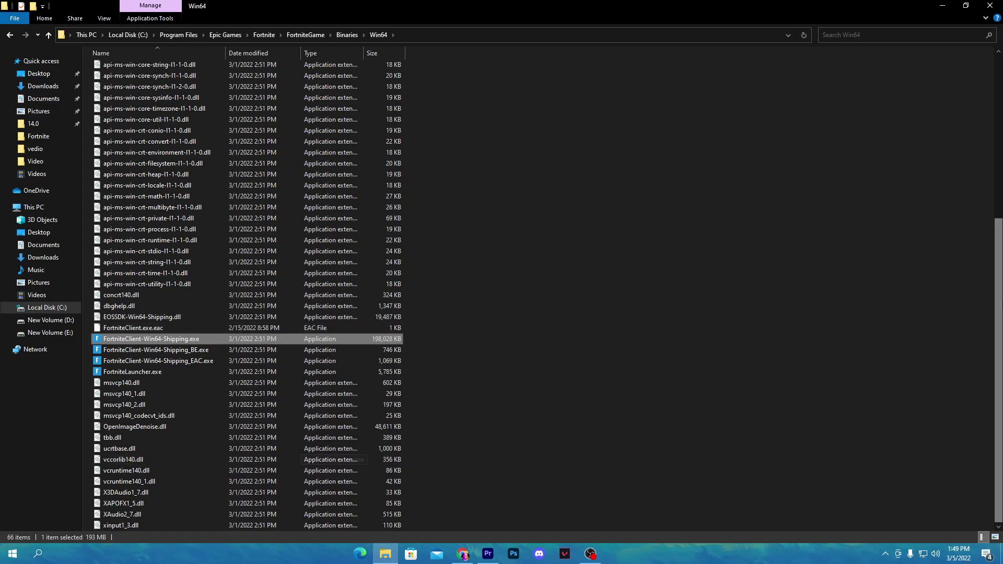
- Delete the BattlEye and EasyAntiCheat folders from the Win64 folder
drag(998, 360, 998, 198)
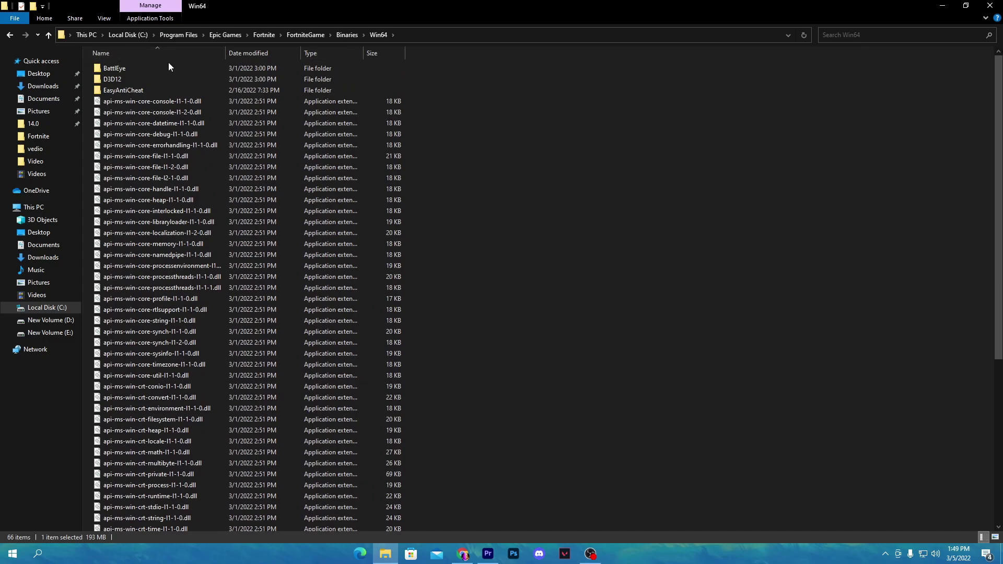
click(115, 68)
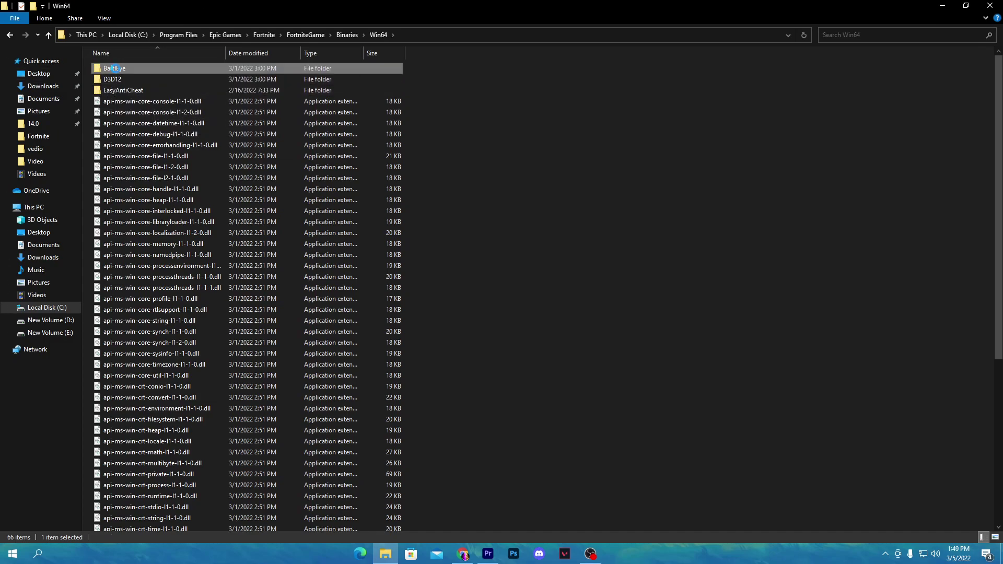
right_click(115, 68)
click(160, 298)
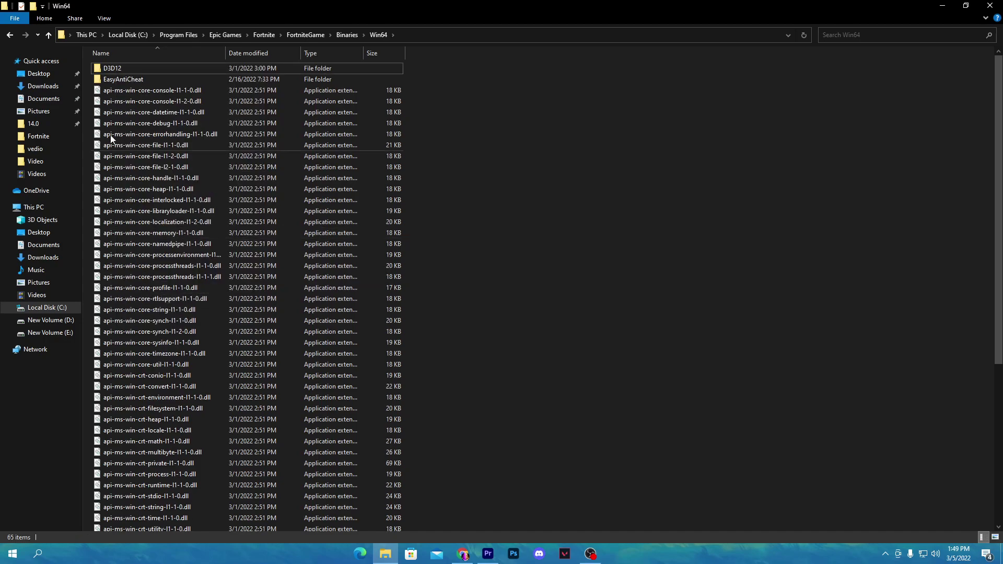
right_click(125, 79)
click(164, 304)
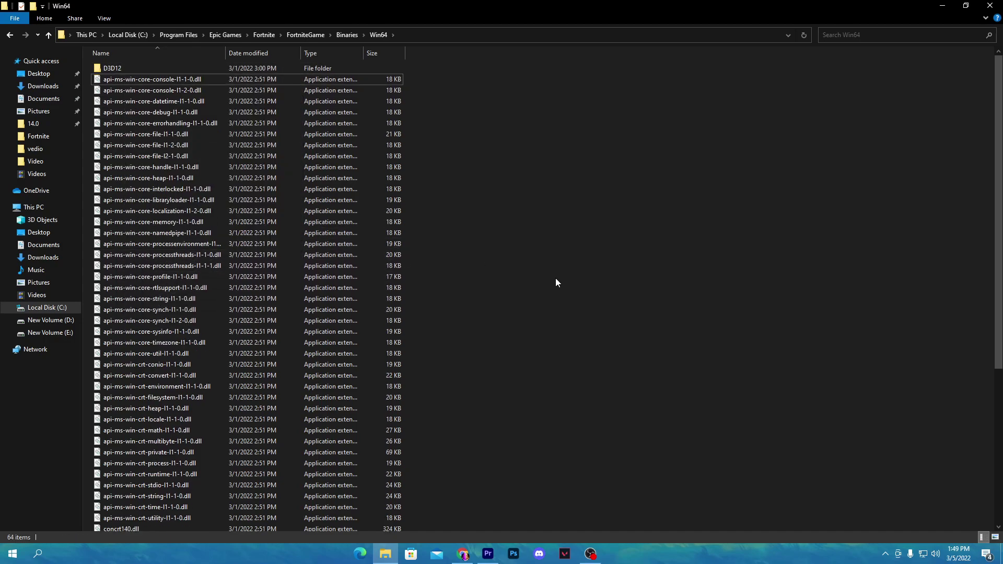
- Highlight the four Fortnite executables in the Win64 folder, and close File Explorer
scroll(556, 278, down, 5)
scroll(516, 302, down, 2)
drag(407, 338, 214, 370)
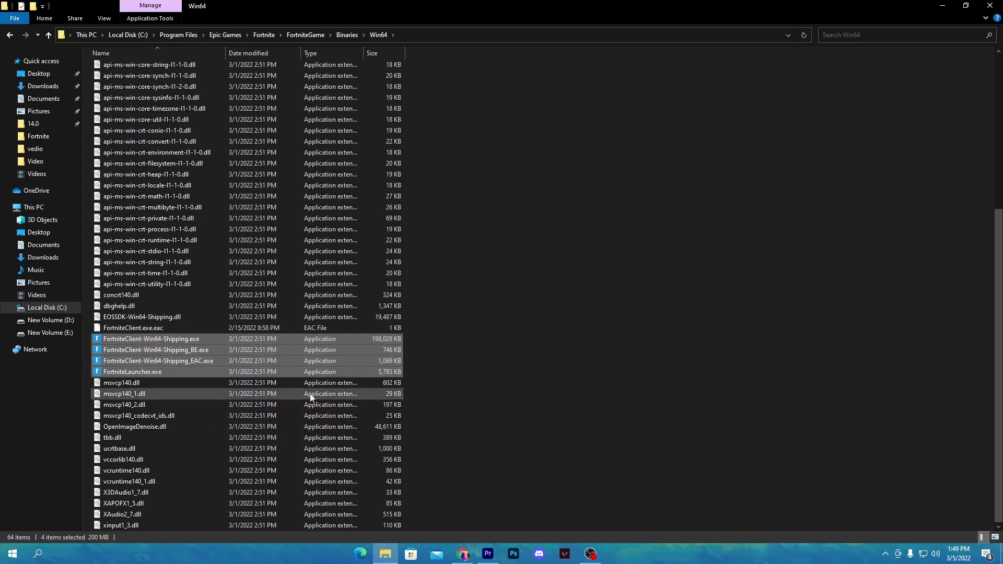
click(990, 5)
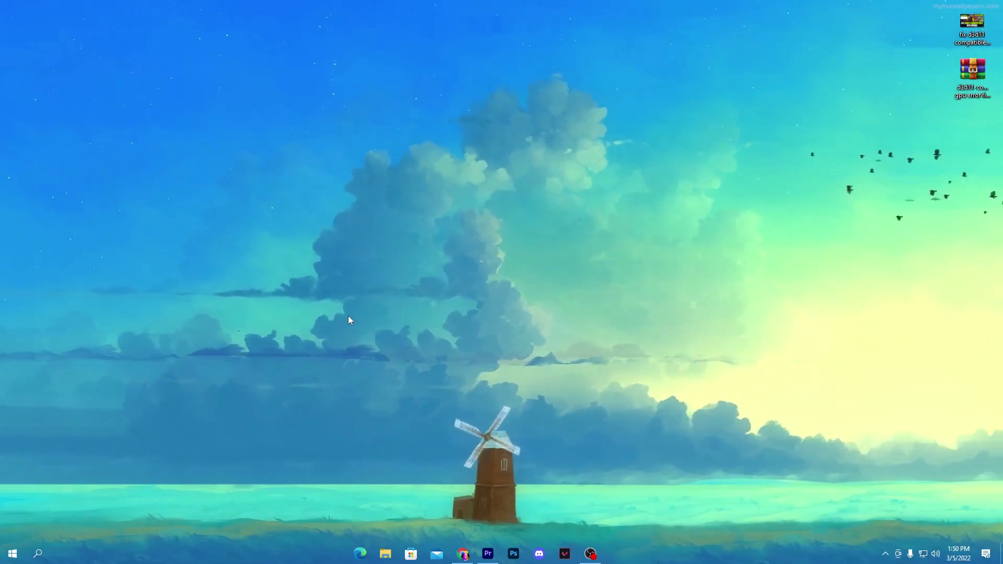
- Open the Saved folder of FortniteGame under AppData\Local and select all its subfolders
key(super+r)
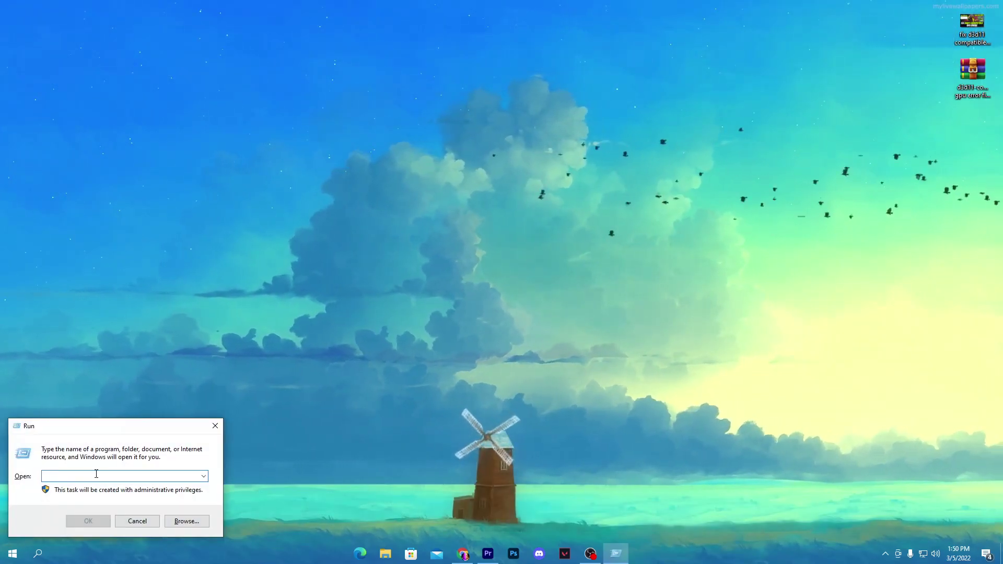
text(APPDATA)
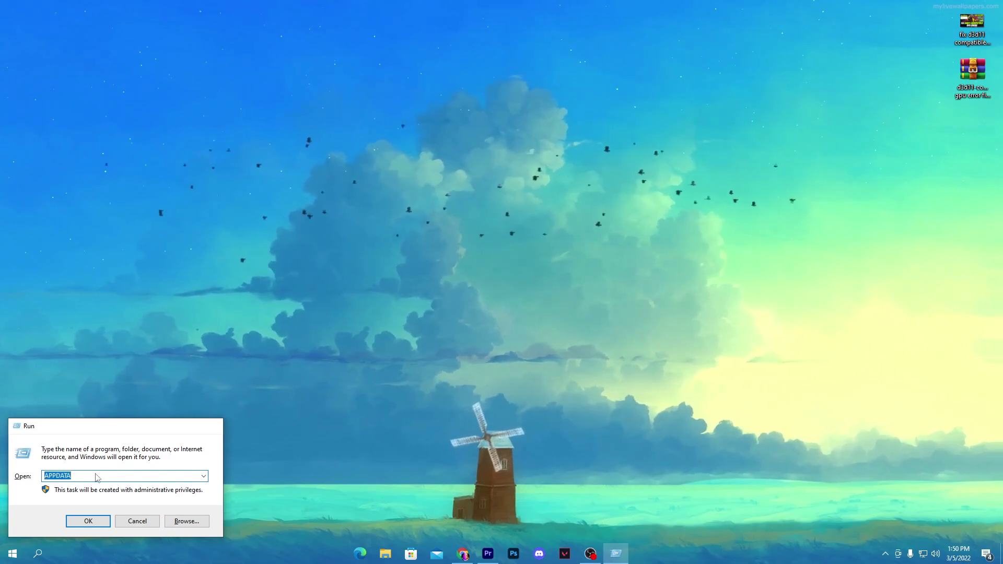
key(Return)
double_click(130, 66)
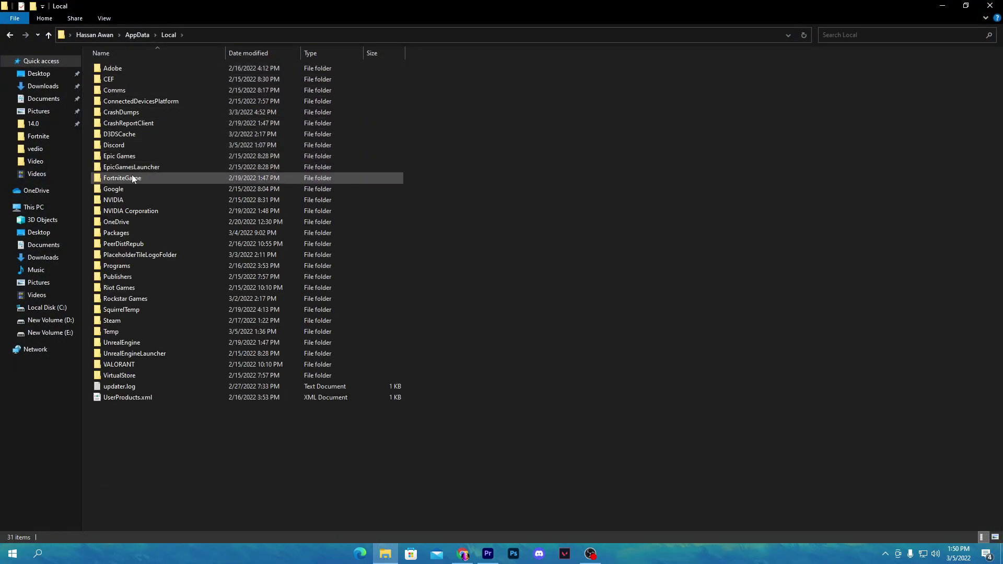
double_click(133, 177)
click(116, 68)
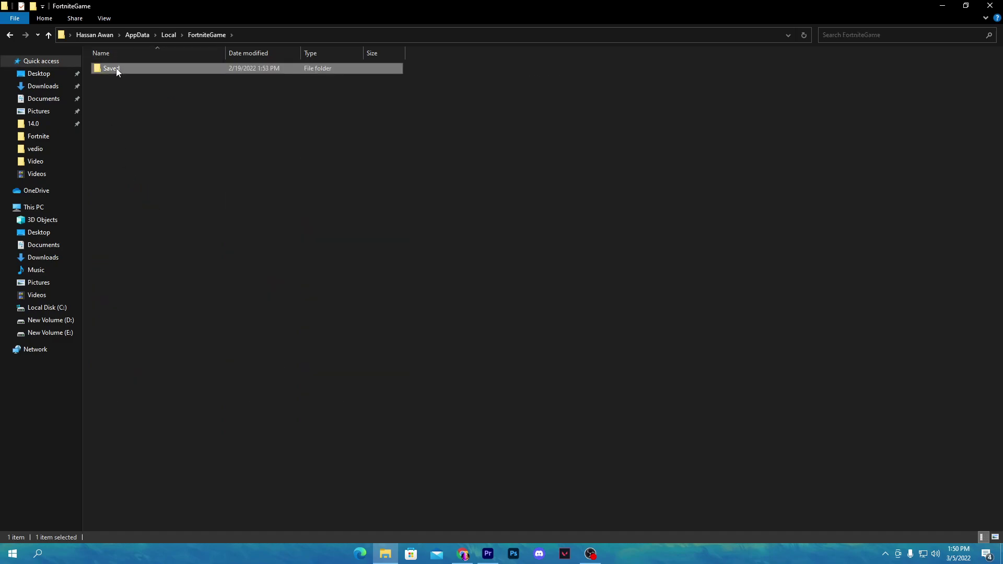
double_click(116, 68)
drag(156, 202, 401, 67)
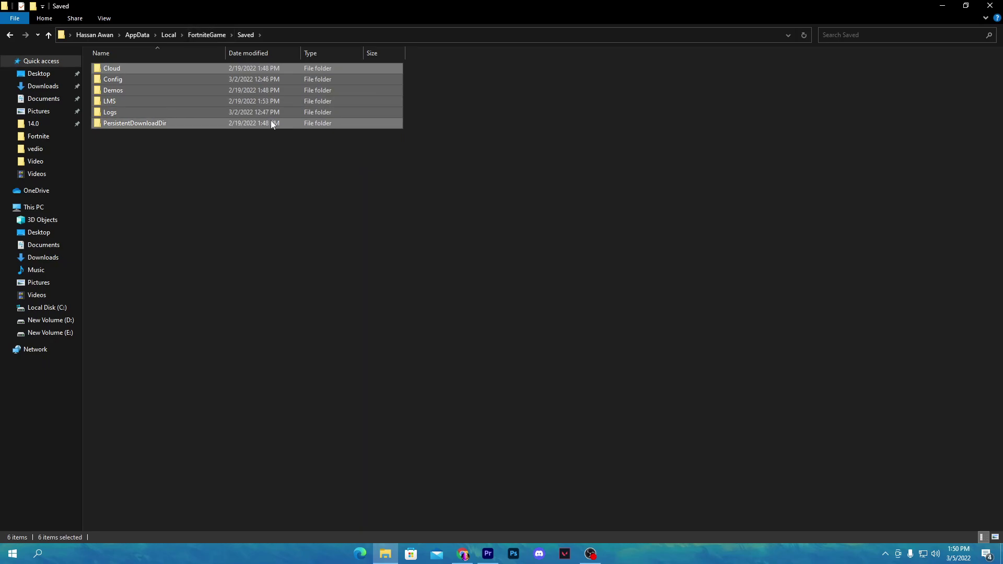
- Check the contents of the Demos folder and delete everything inside the Logs folder
double_click(133, 92)
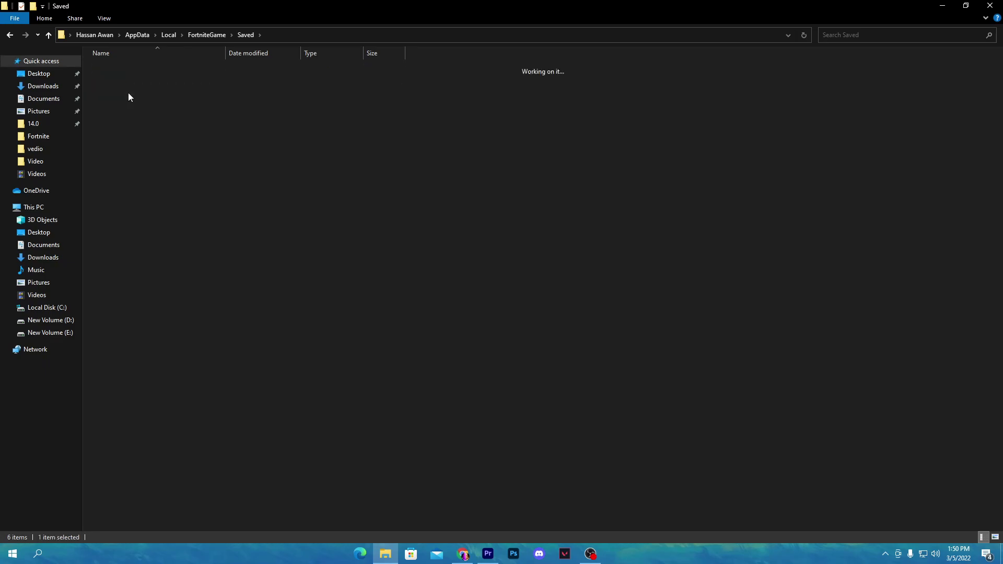
drag(149, 219, 359, 75)
key(alt+Left)
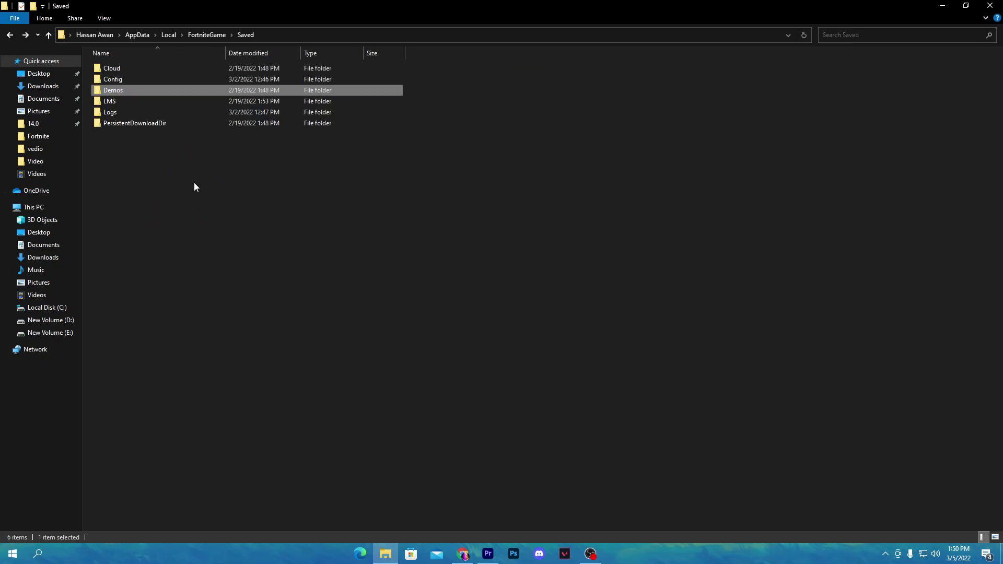
double_click(112, 101)
drag(131, 246, 350, 16)
key(Delete)
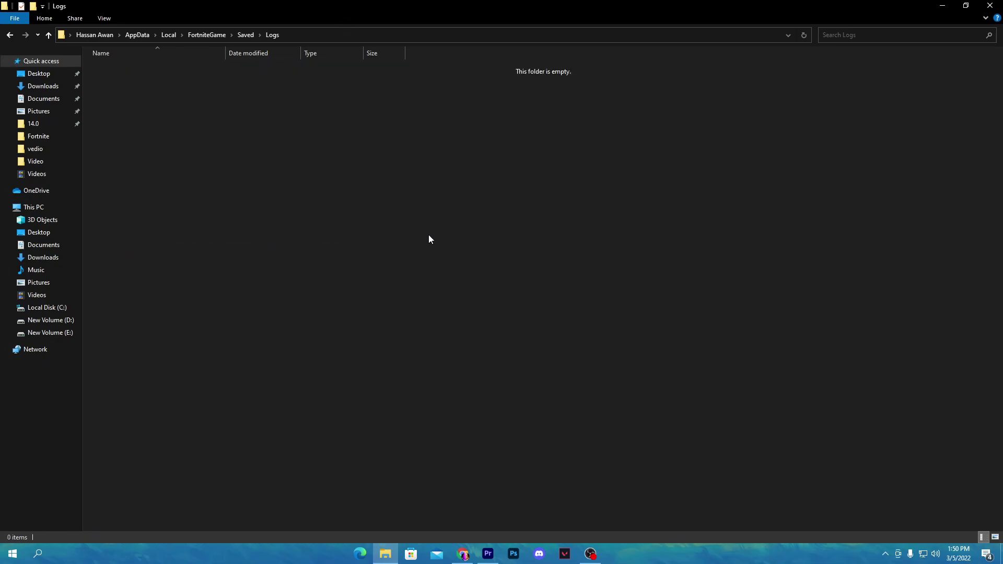
key(alt+Left)
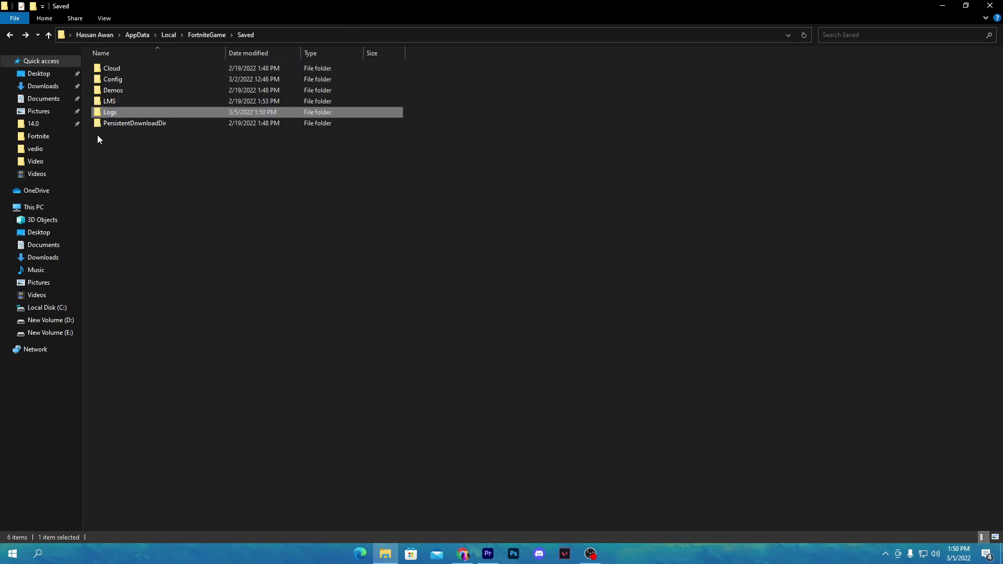
- Delete everything inside the LMS and Cloud folders, and close File Explorer
double_click(113, 101)
drag(165, 109, 271, 35)
key(Delete)
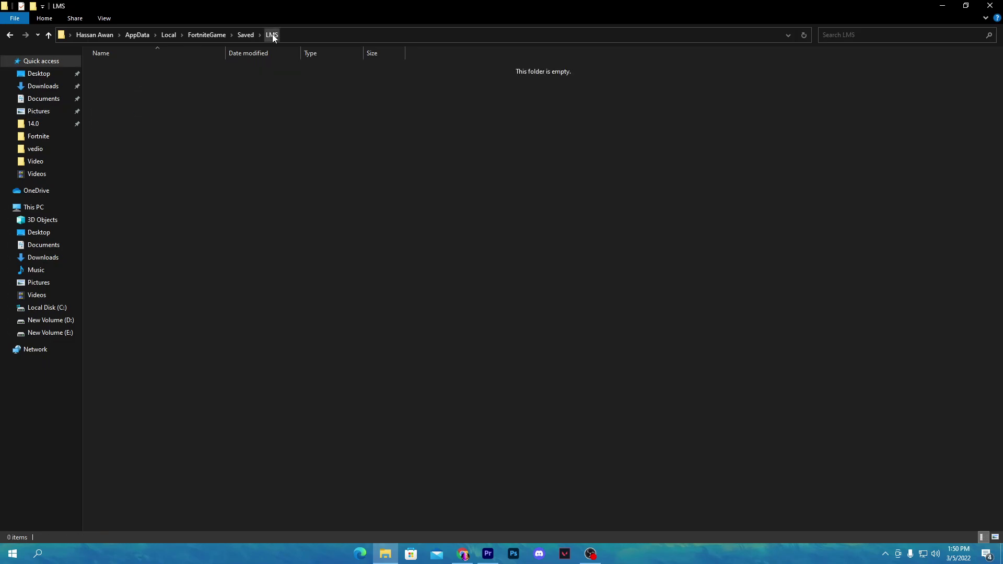
key(alt+Left)
double_click(128, 71)
drag(157, 105, 274, 45)
key(Delete)
click(989, 5)
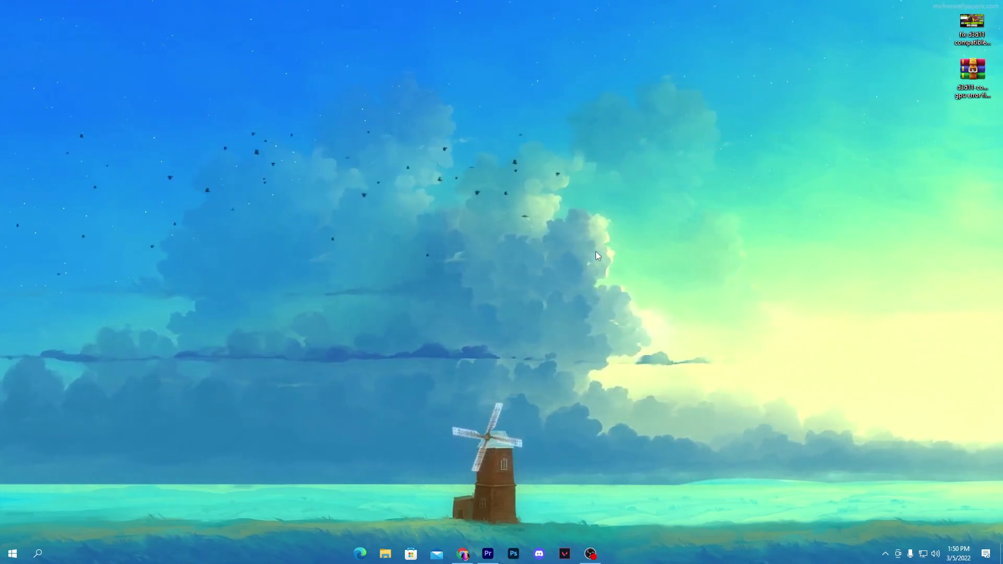
- Disable the High precision event timer under System devices in Device Manager, and close Device Manager
right_click(4, 559)
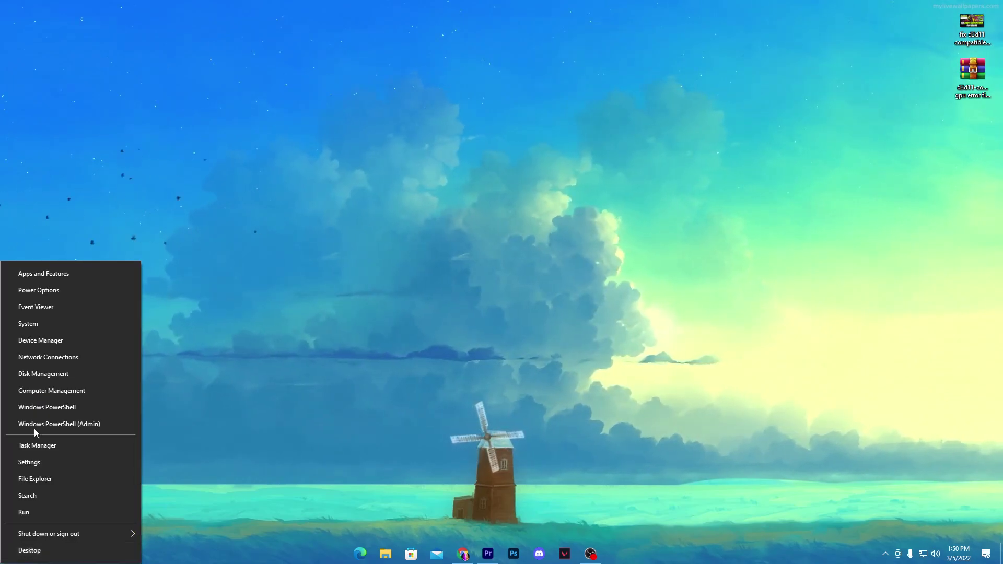
click(40, 342)
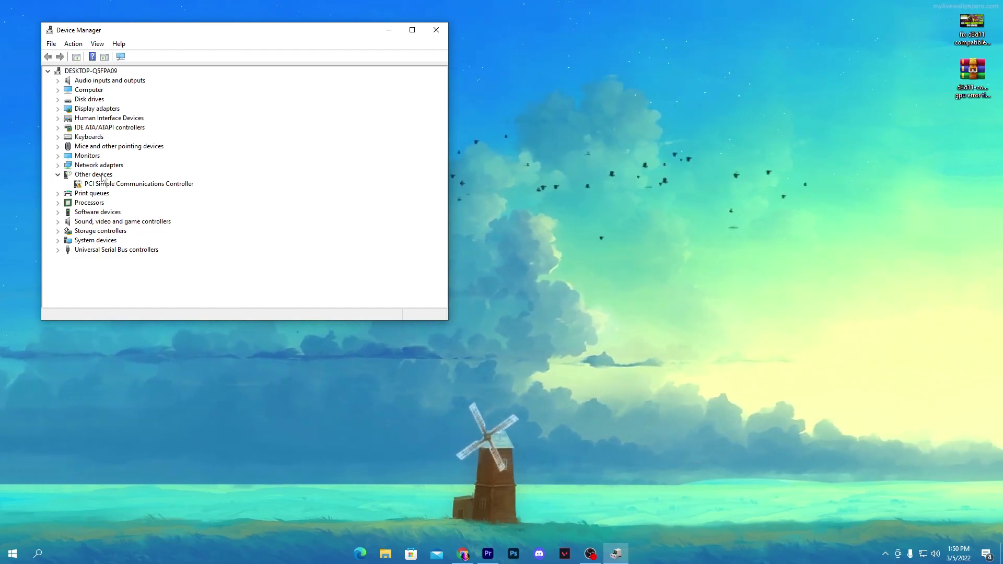
click(58, 240)
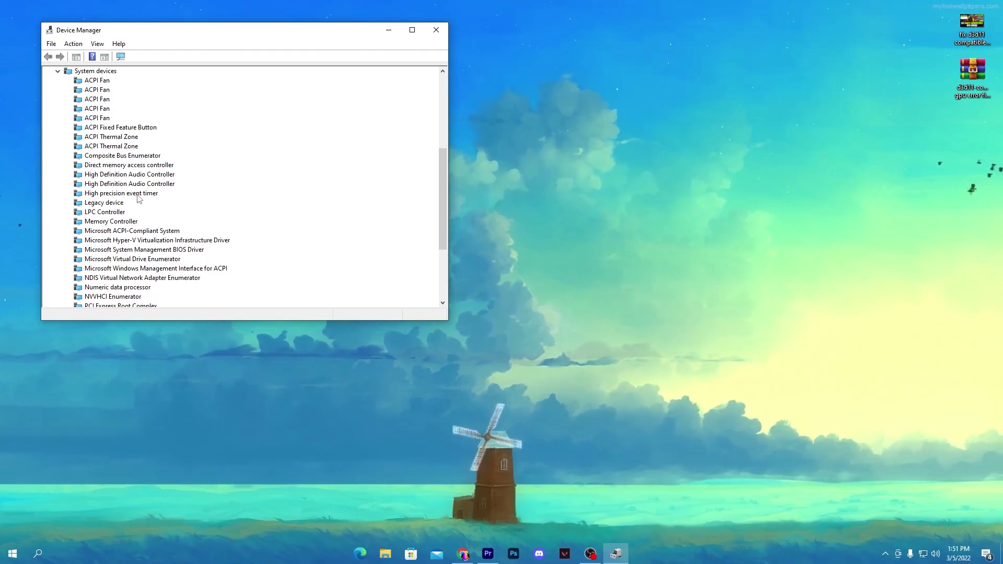
right_click(107, 193)
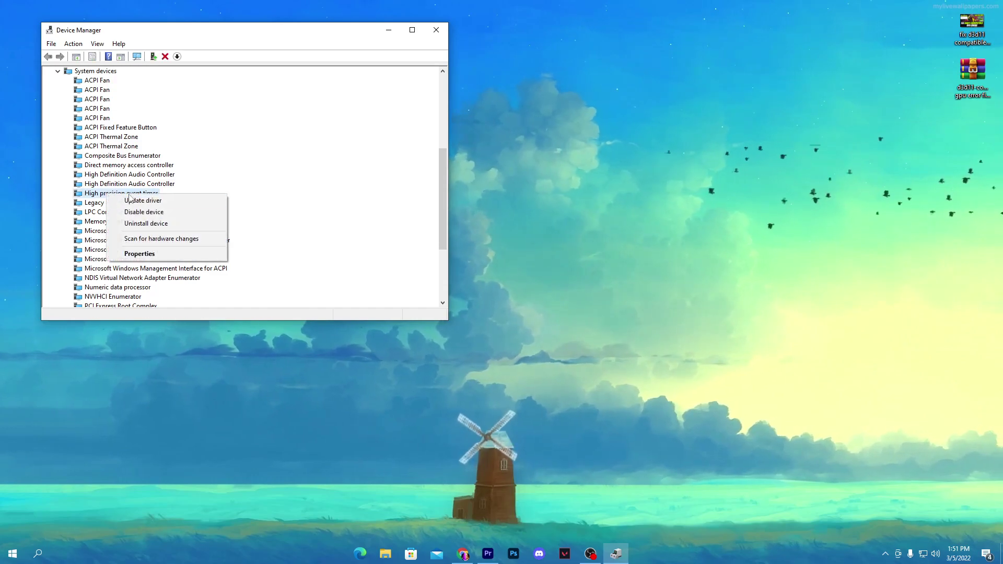
click(153, 213)
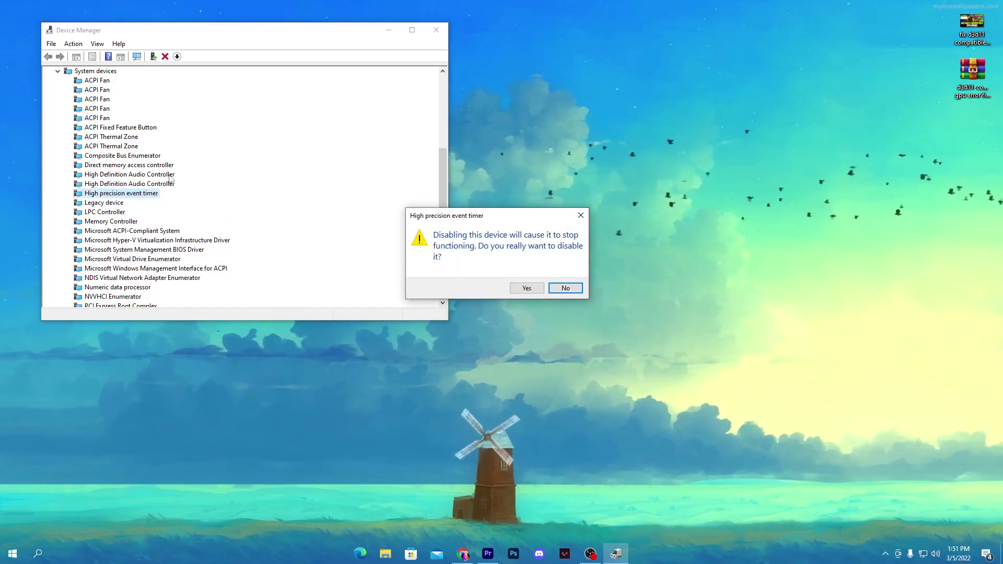
click(525, 291)
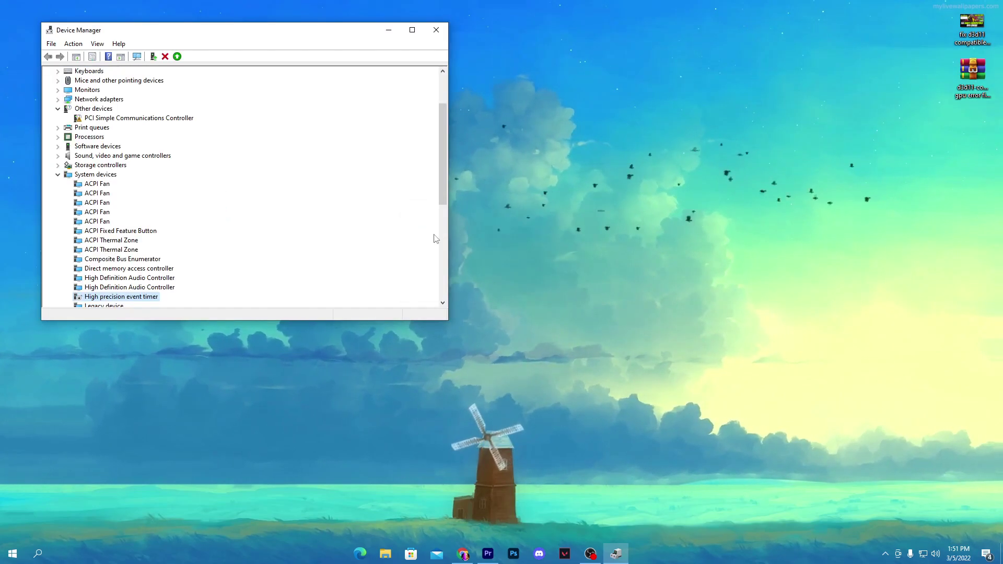
click(436, 30)
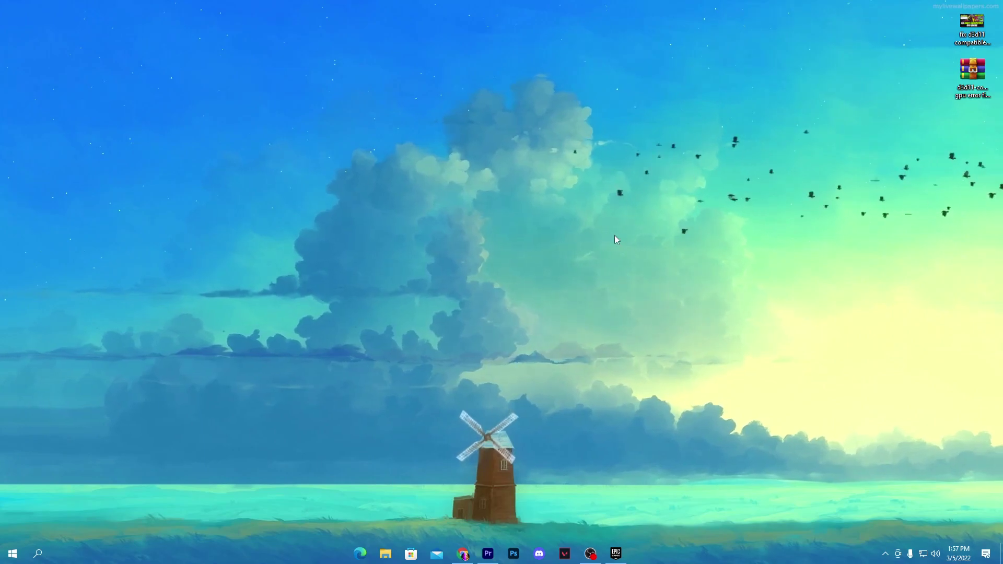
- Switch to the Epic Games Launcher, show Fortnite's management options in the library, and minimize the launcher
click(40, 554)
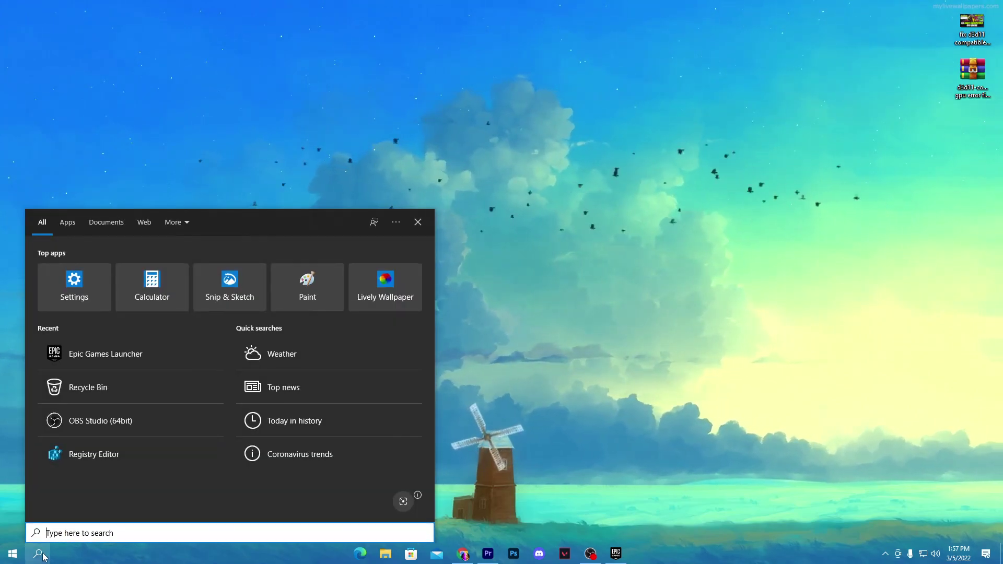
text(EPI)
key(Return)
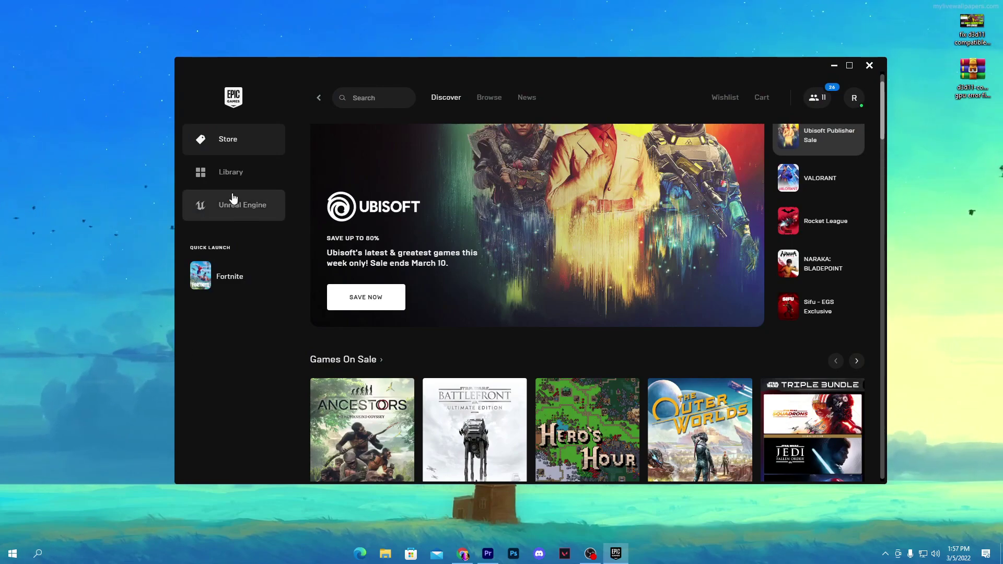
click(223, 174)
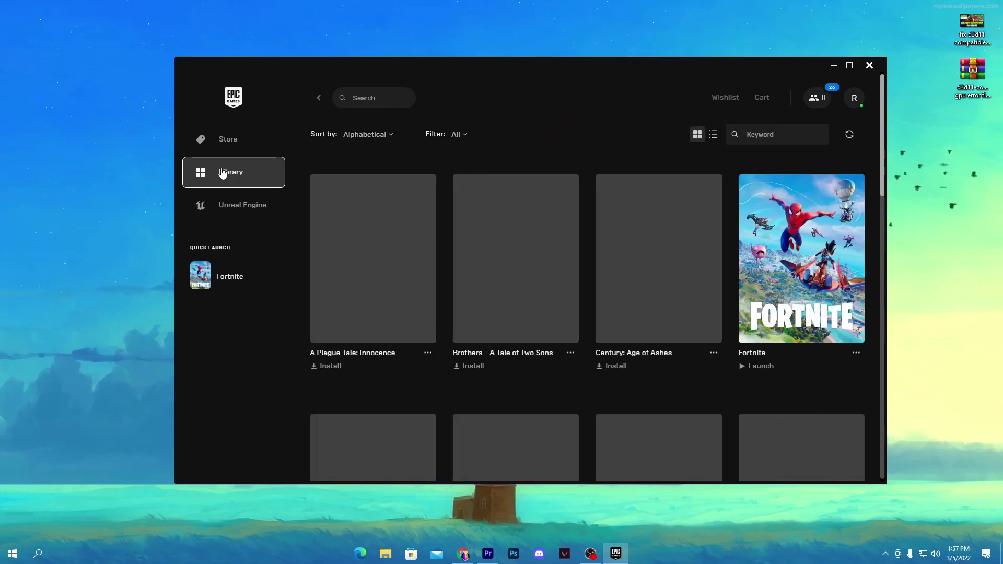
scroll(844, 209, down, 2)
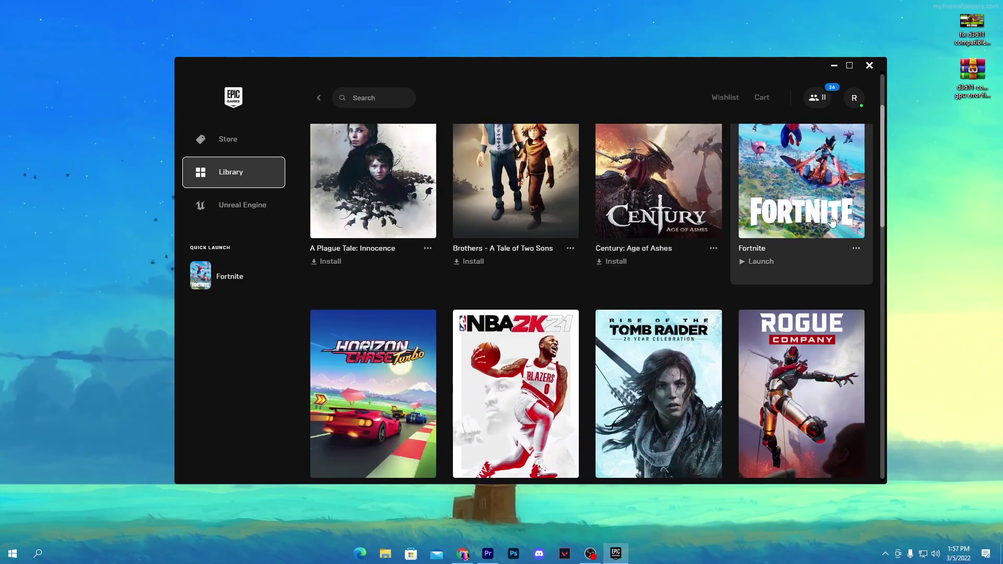
click(855, 248)
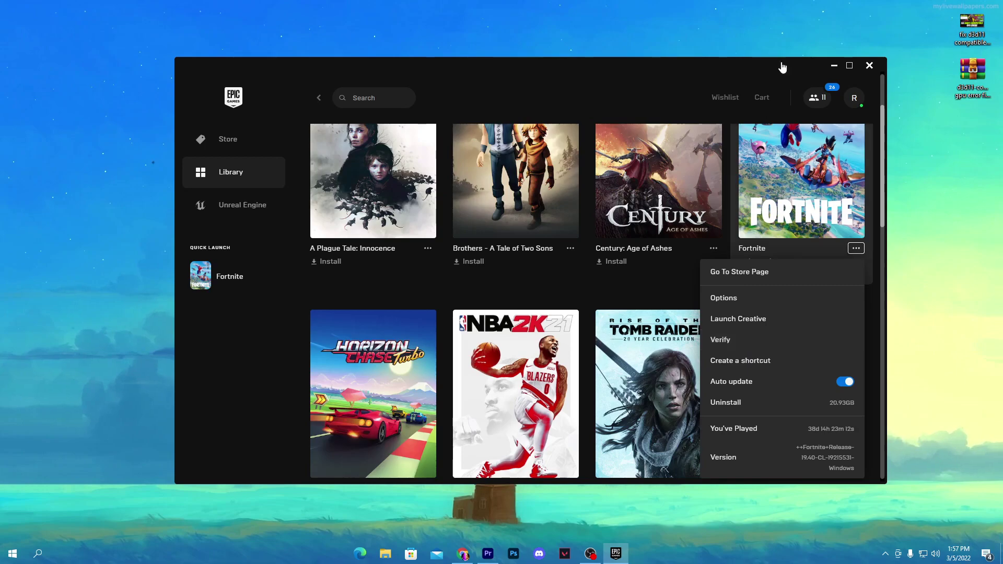
click(834, 64)
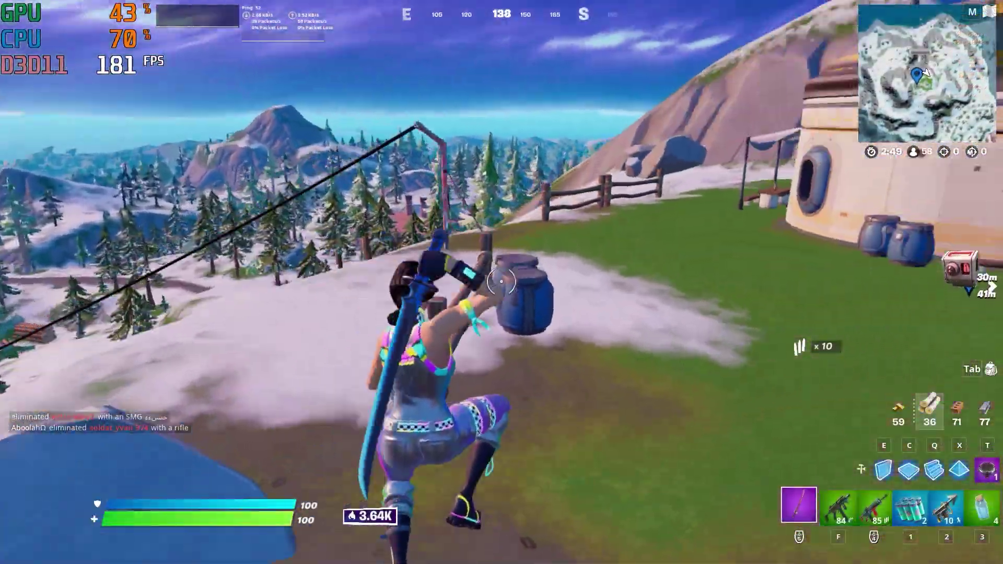
click(500, 282)
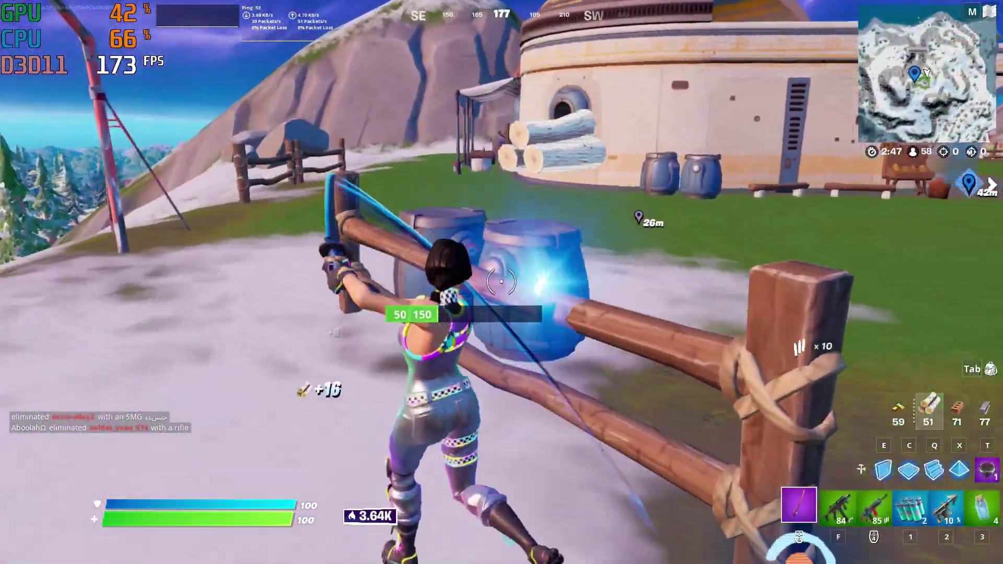
click(501, 282)
key(w)
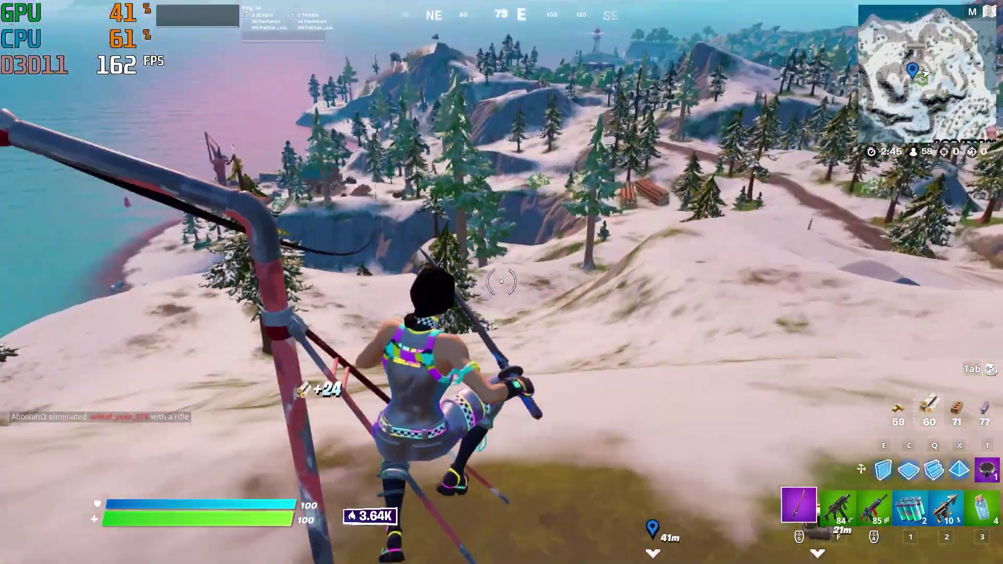
click(501, 282)
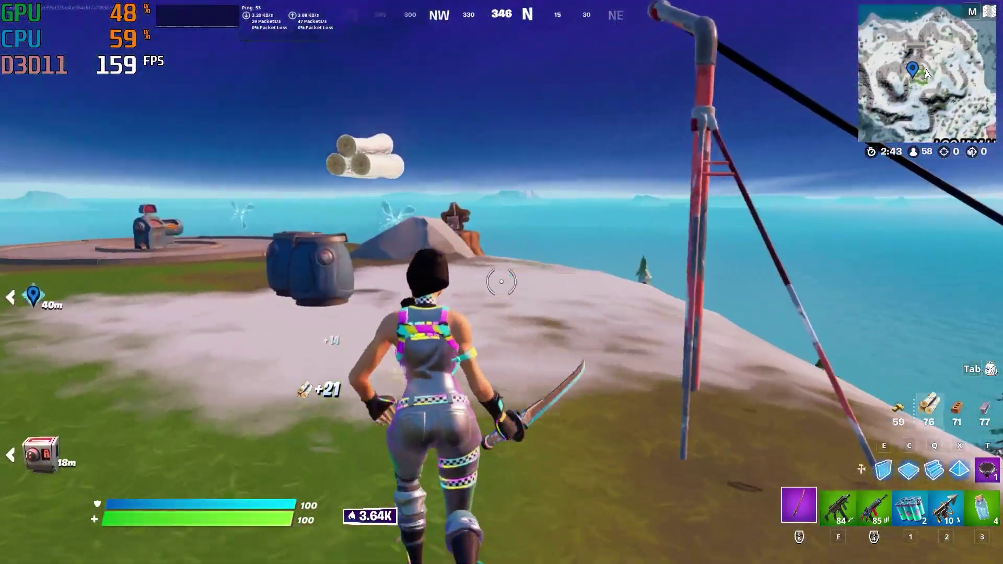
key(w)
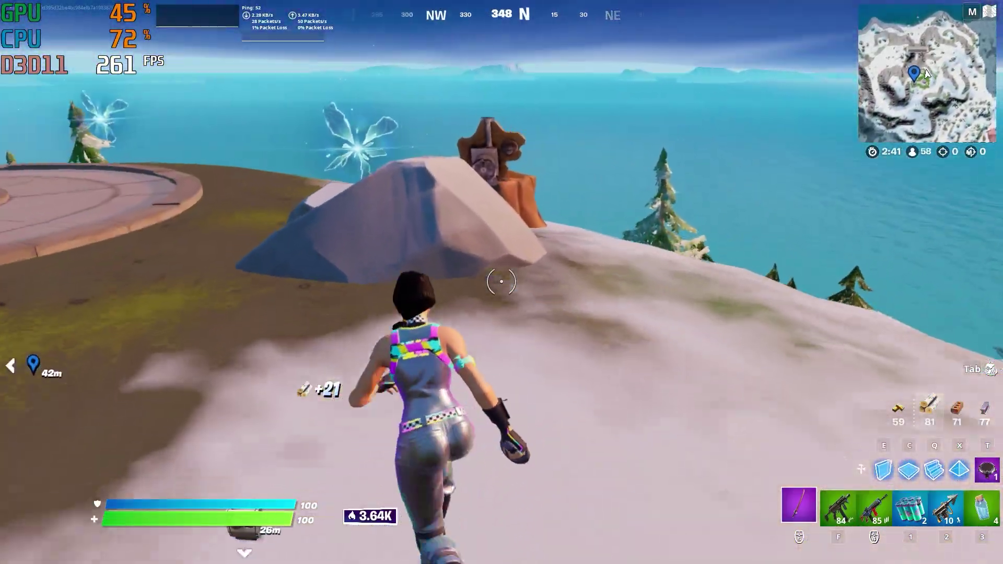
key(w)
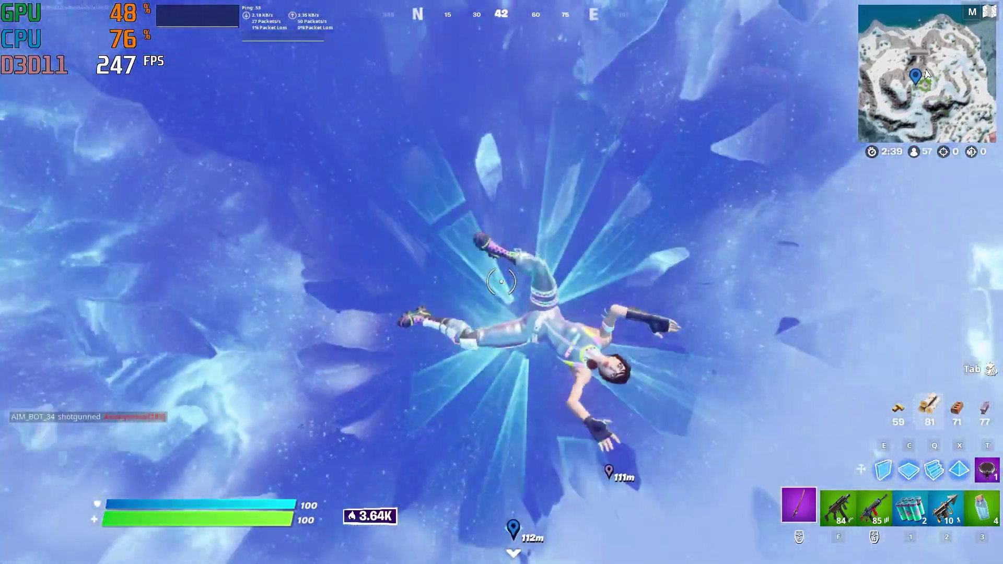
key(w)
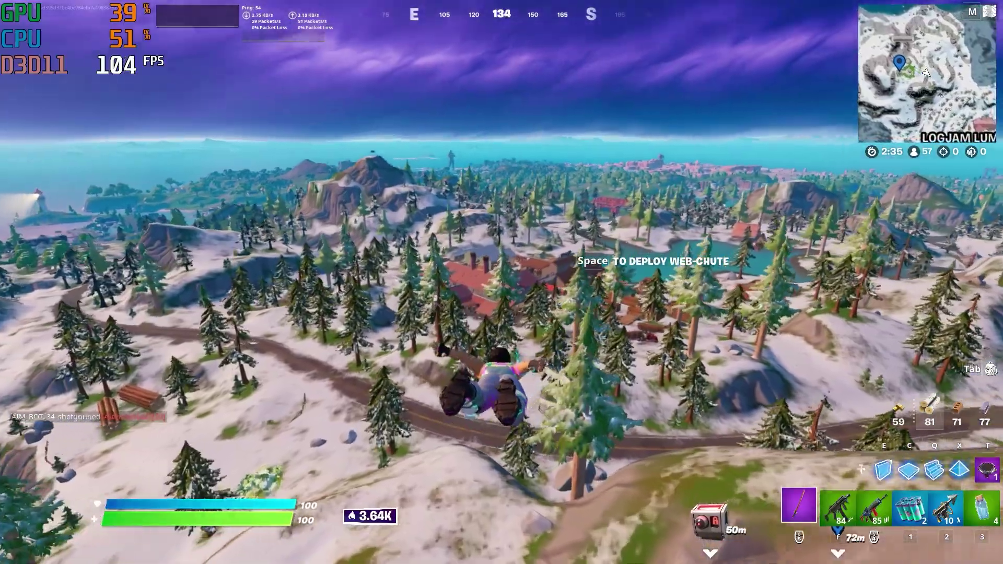
key(space)
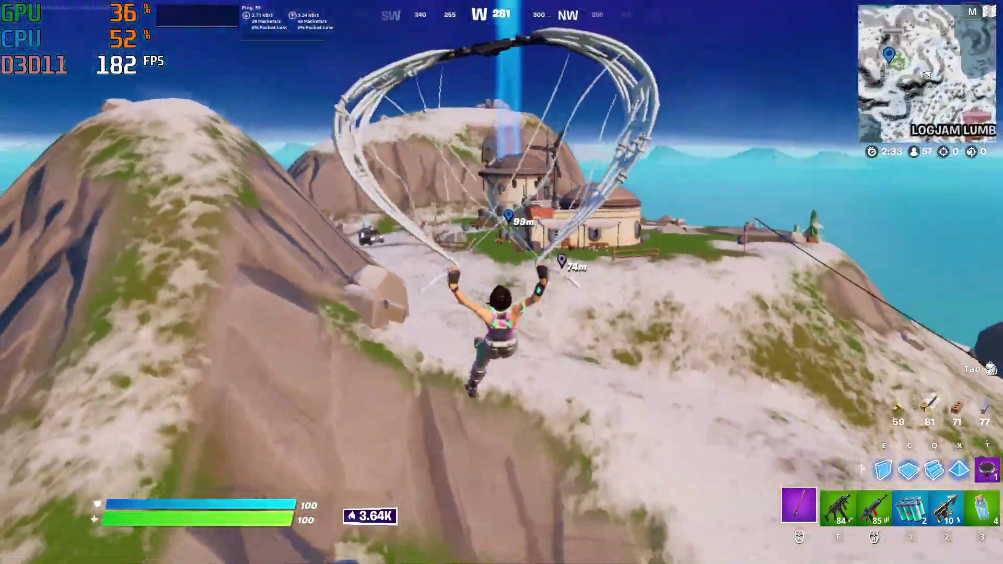
key(d)
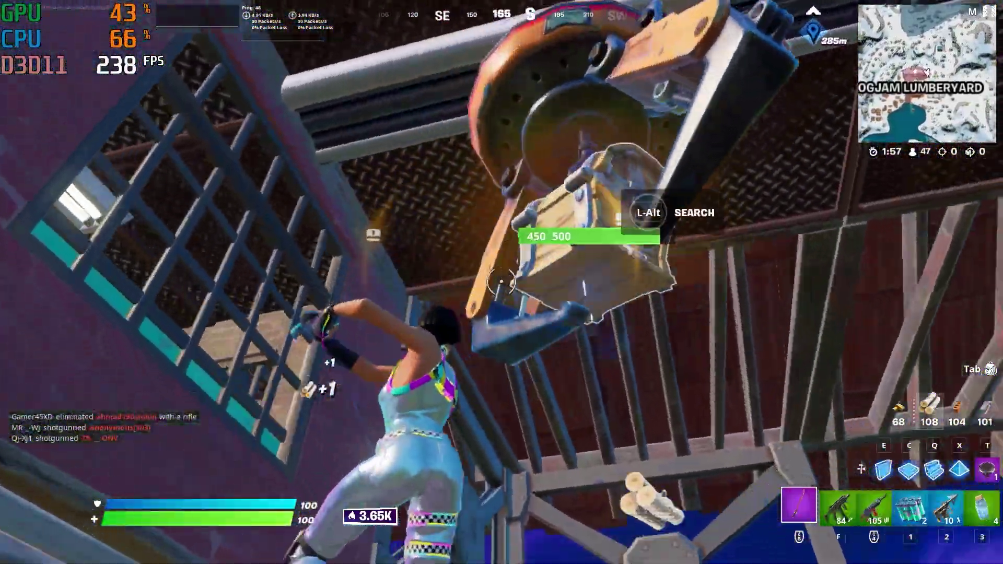
key(e)
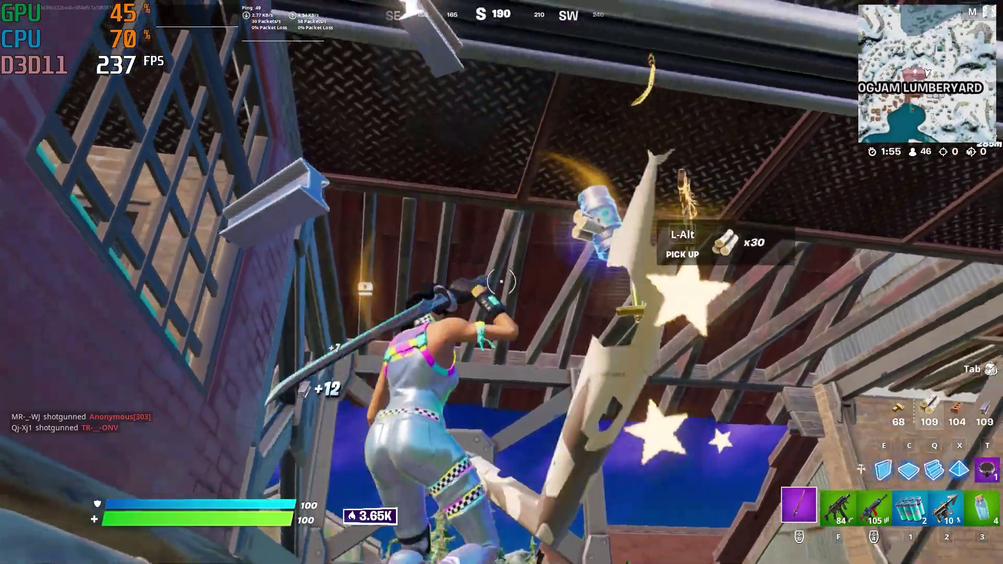
key(w)
key(w)
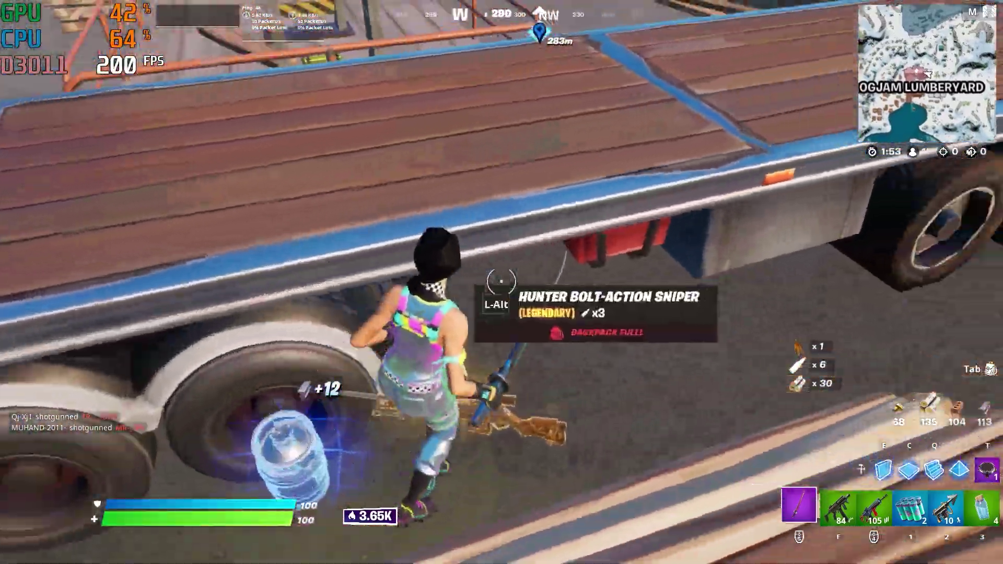
key(w)
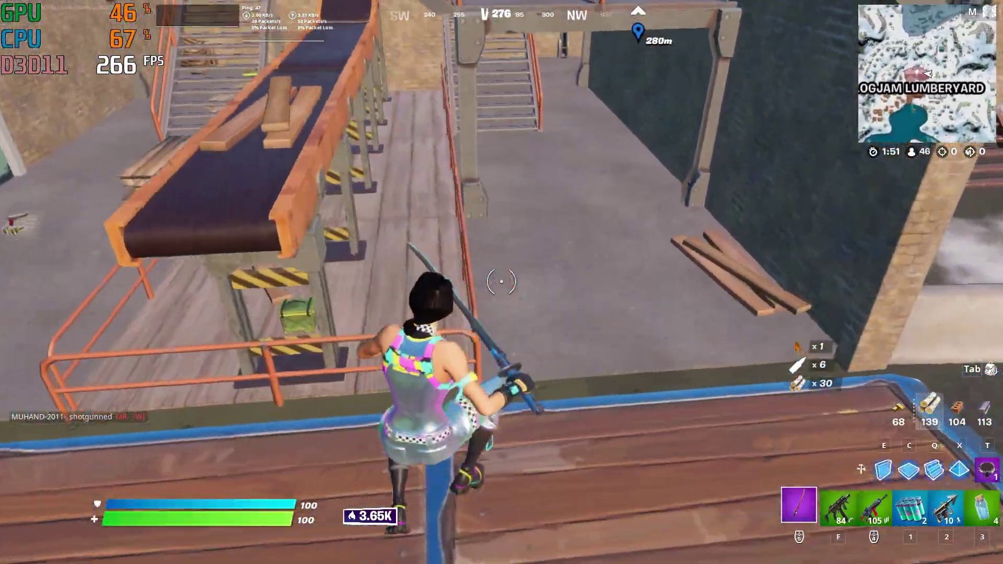
key(w)
key(Tab)
mouse_move(865, 381)
key(Tab)
key(w)
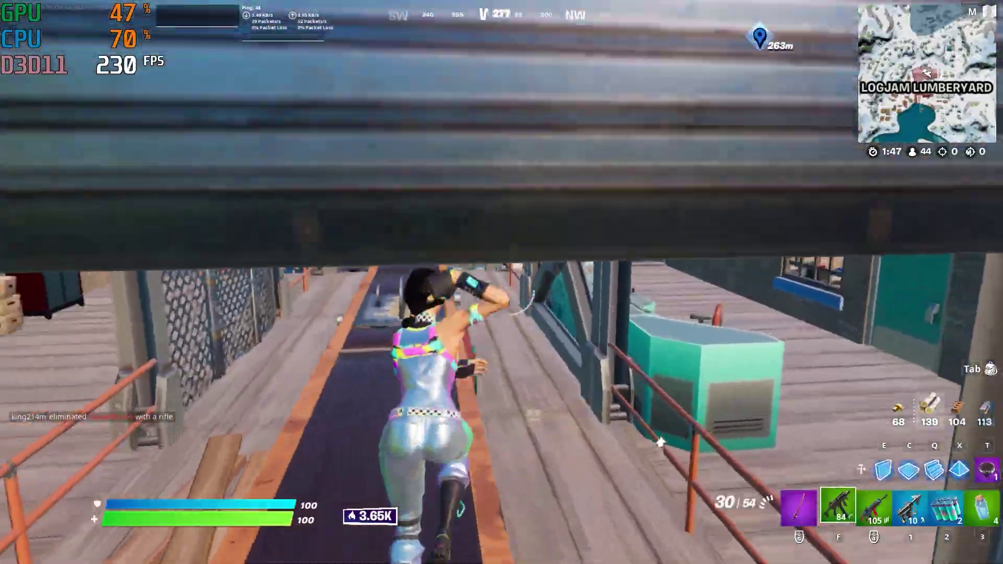